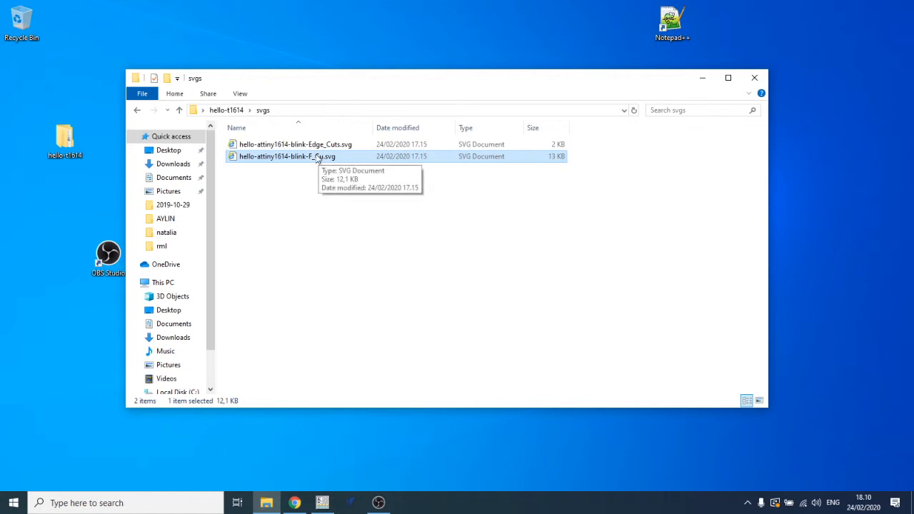
pyautogui.click(284, 146)
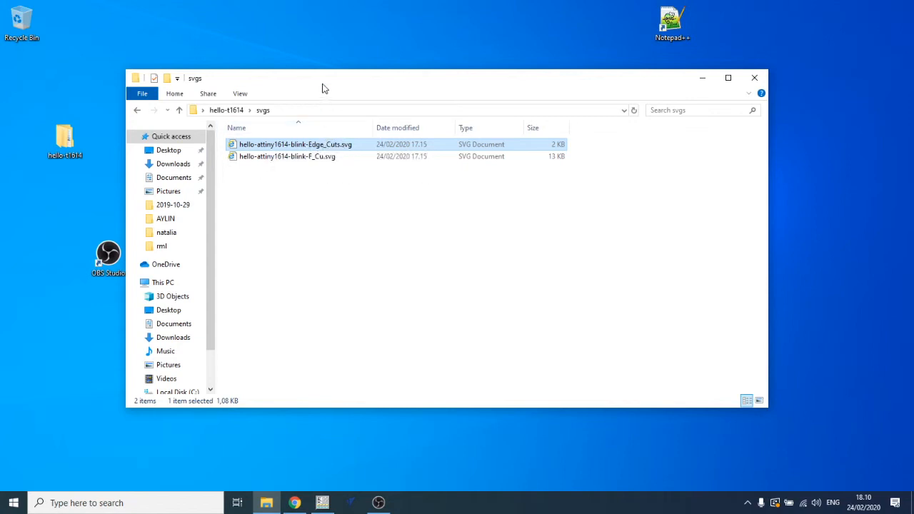
pyautogui.moveTo(322, 80); pyautogui.dragTo(312, 91)
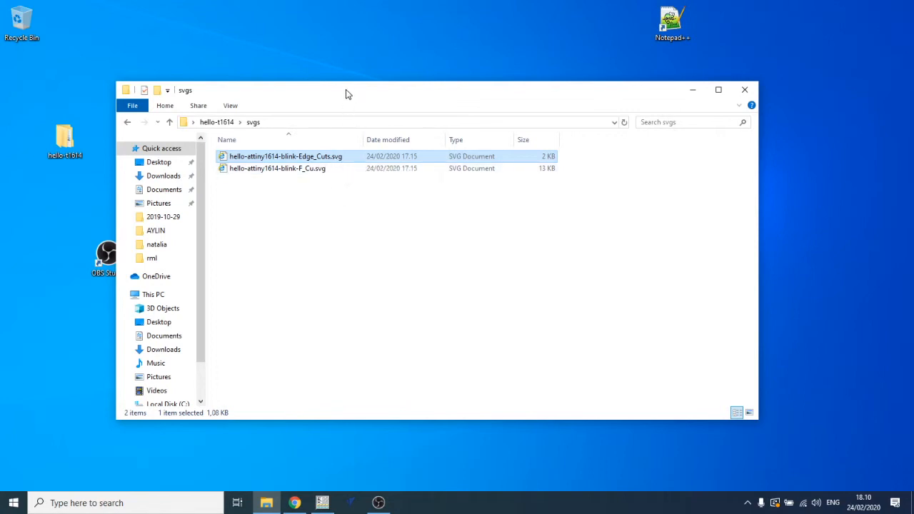
pyautogui.moveTo(345, 90); pyautogui.dragTo(371, 86)
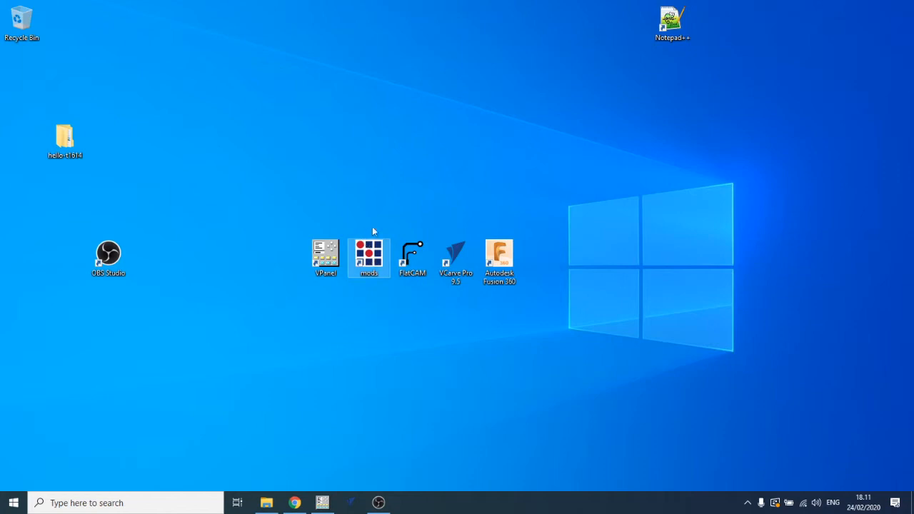
# - Open the mods web app and maximize the browser window
pyautogui.doubleClick(366, 251)
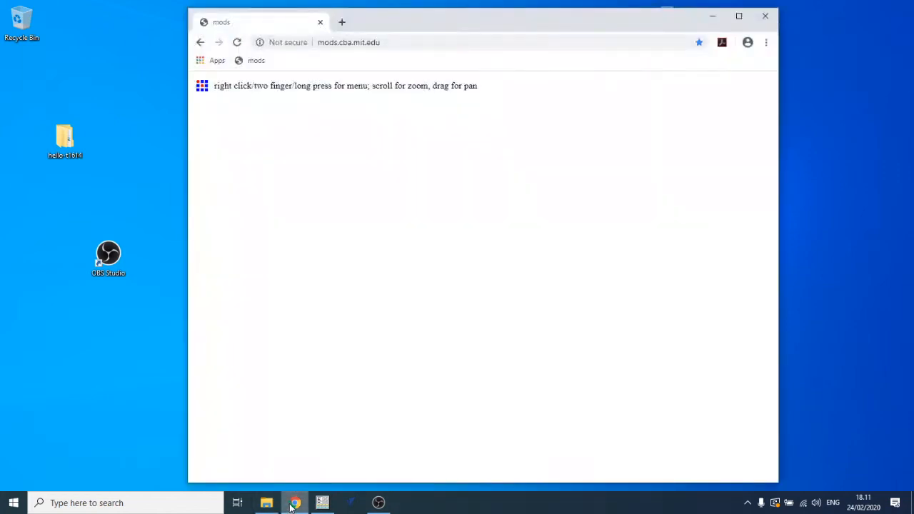
pyautogui.click(325, 42)
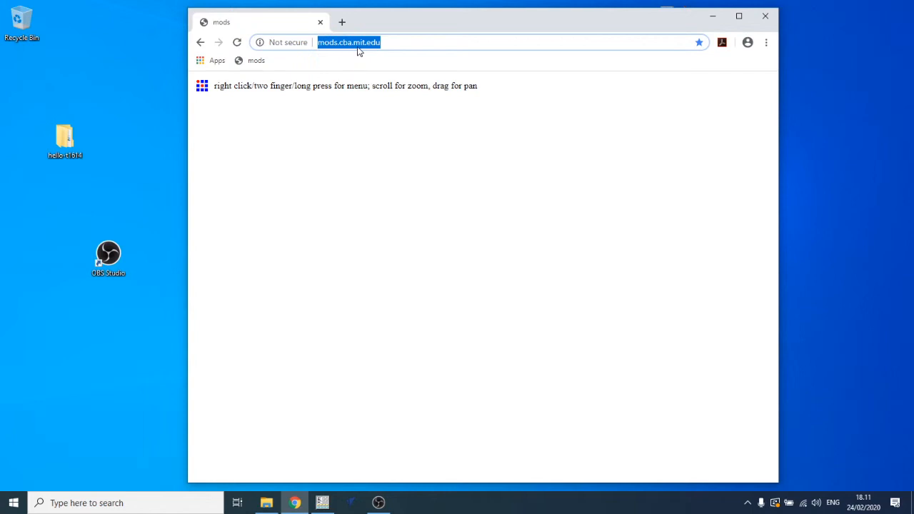
pyautogui.click(392, 42)
pyautogui.doubleClick(410, 25)
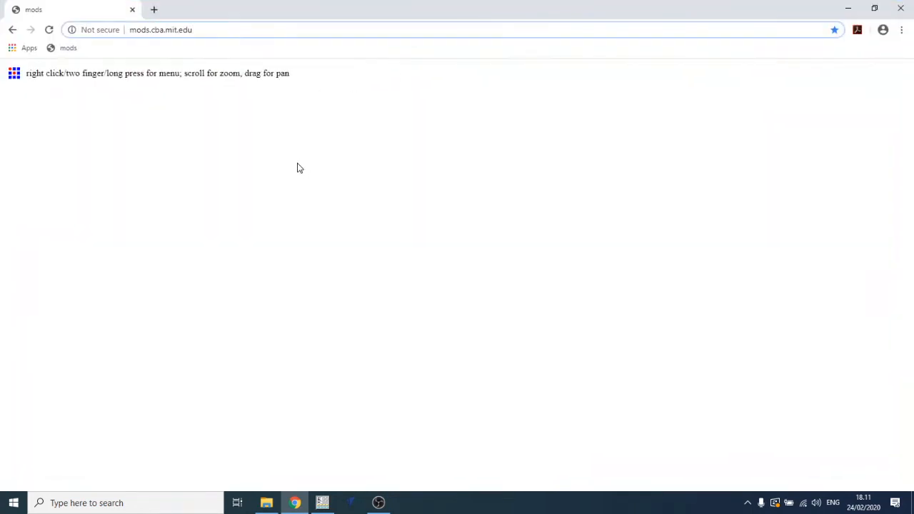
# - Open the Roland SRM-20 mill PCB svg server program
pyautogui.rightClick(226, 93)
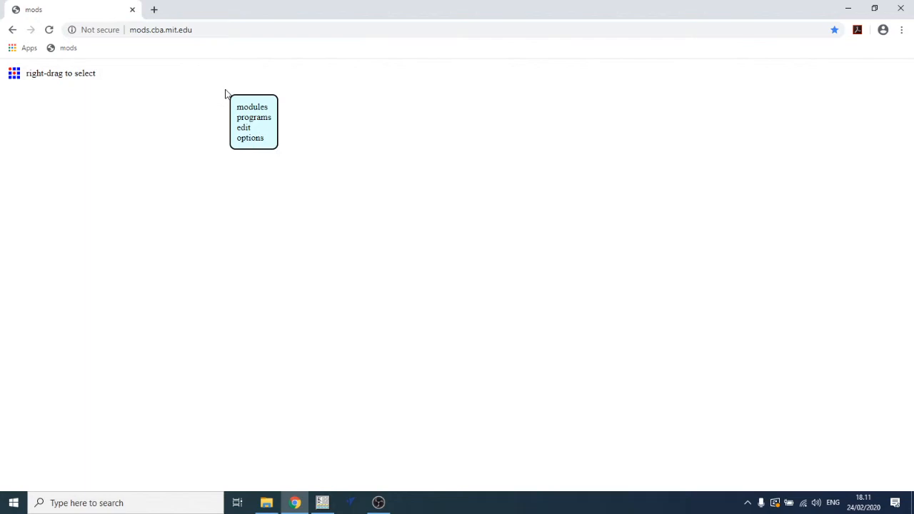
pyautogui.click(250, 118)
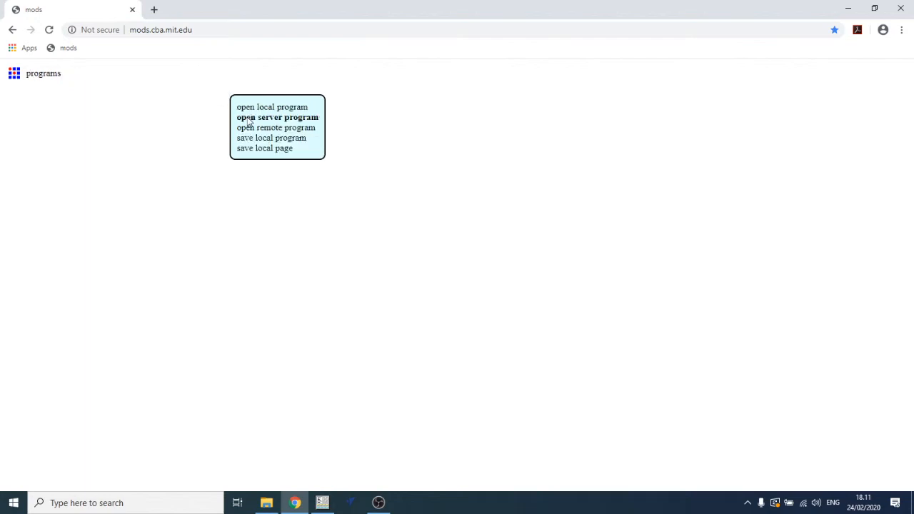
pyautogui.click(250, 118)
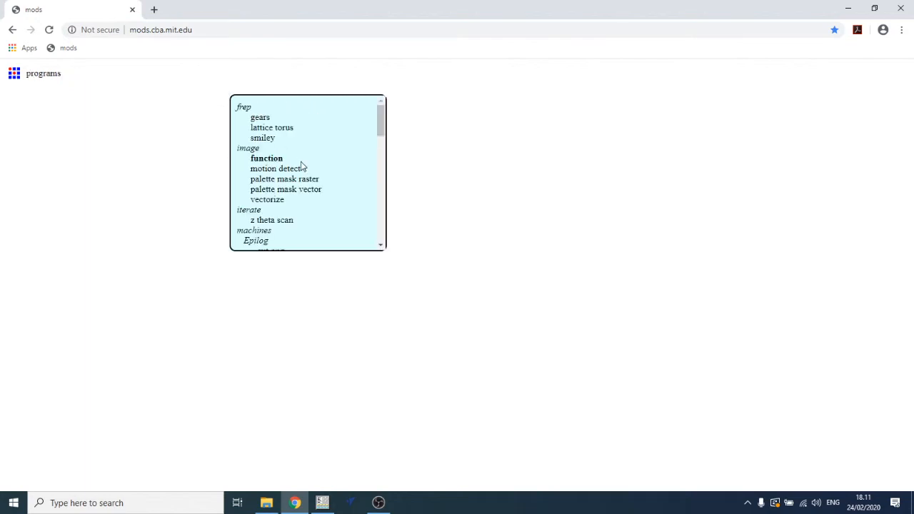
pyautogui.scroll(-2, 300, 164)
pyautogui.scroll(-1, 301, 164)
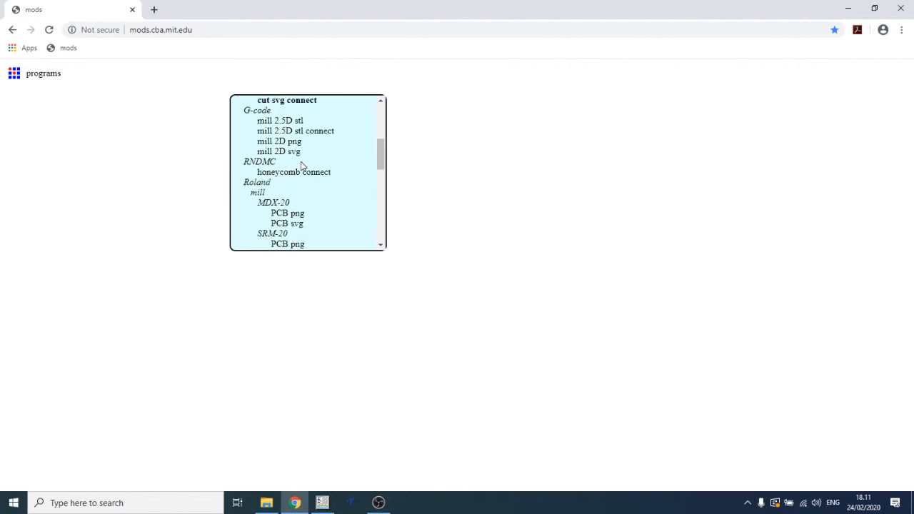
pyautogui.scroll(-1, 301, 161)
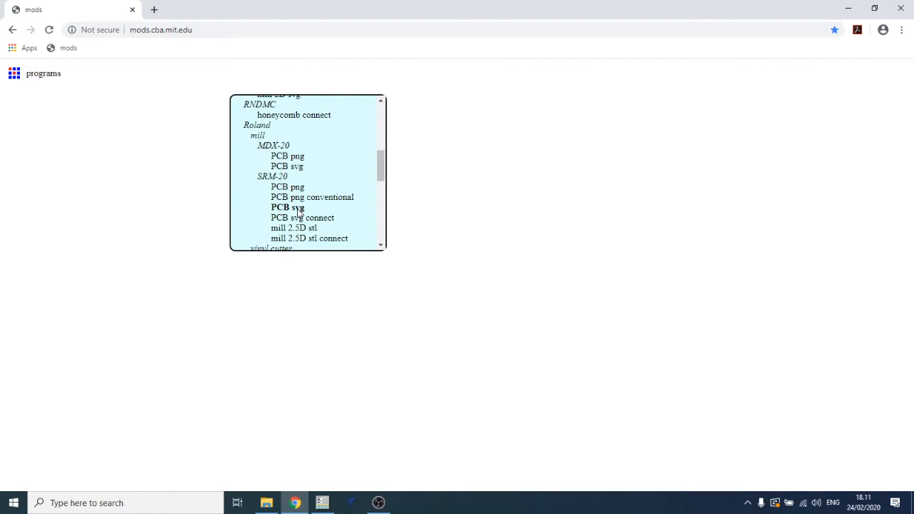
pyautogui.click(298, 213)
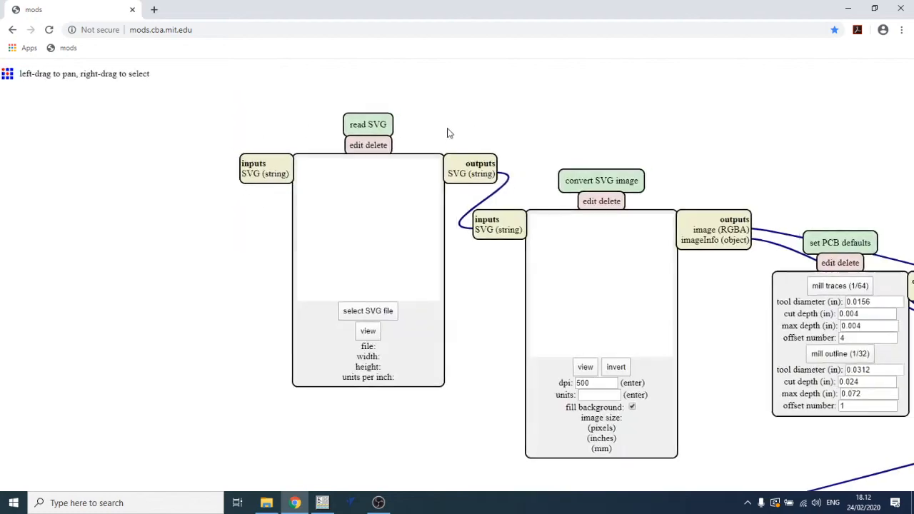
# - Load hello-attiny1614-blink-F_Cu.svg from the hello-t1614 svgs folder into the read SVG module
pyautogui.moveTo(481, 130)
pyautogui.mouseDown()
pyautogui.moveTo(337, 130)
pyautogui.moveTo(455, 100)
pyautogui.mouseUp()
pyautogui.moveTo(280, 271); pyautogui.dragTo(303, 279)
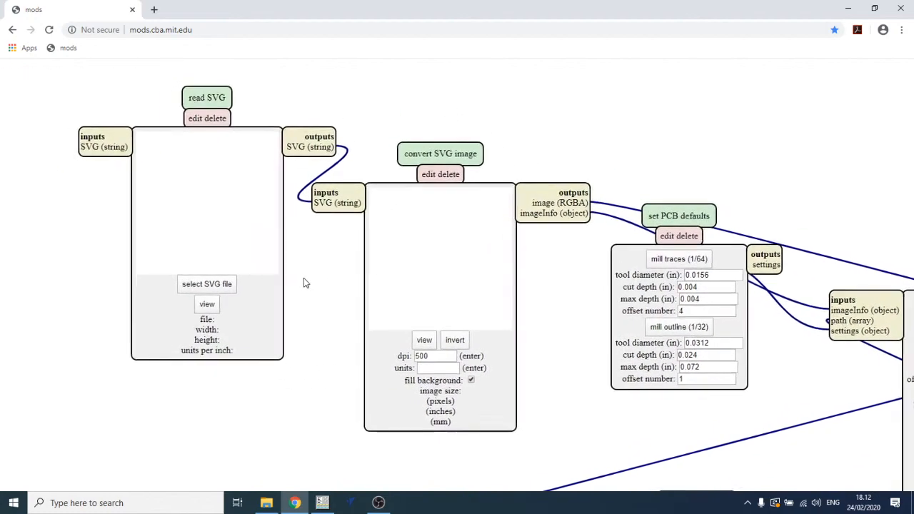
pyautogui.click(205, 286)
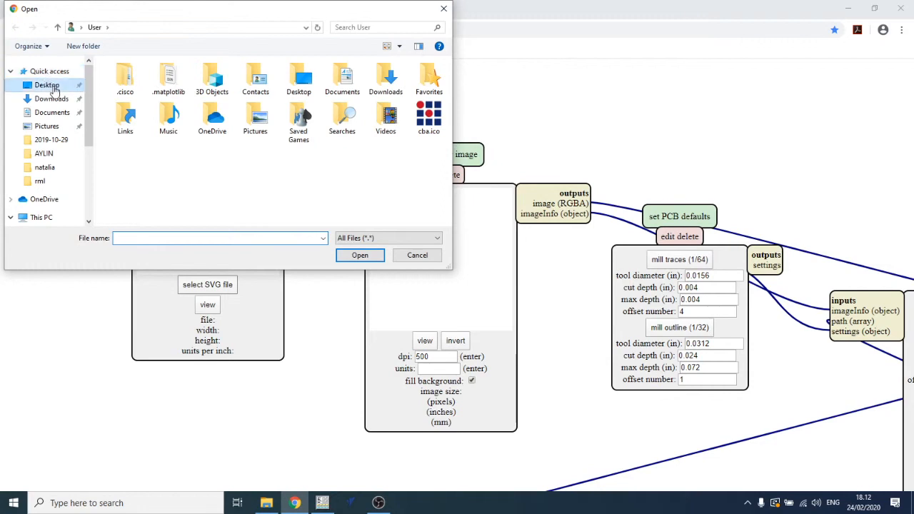
pyautogui.click(50, 86)
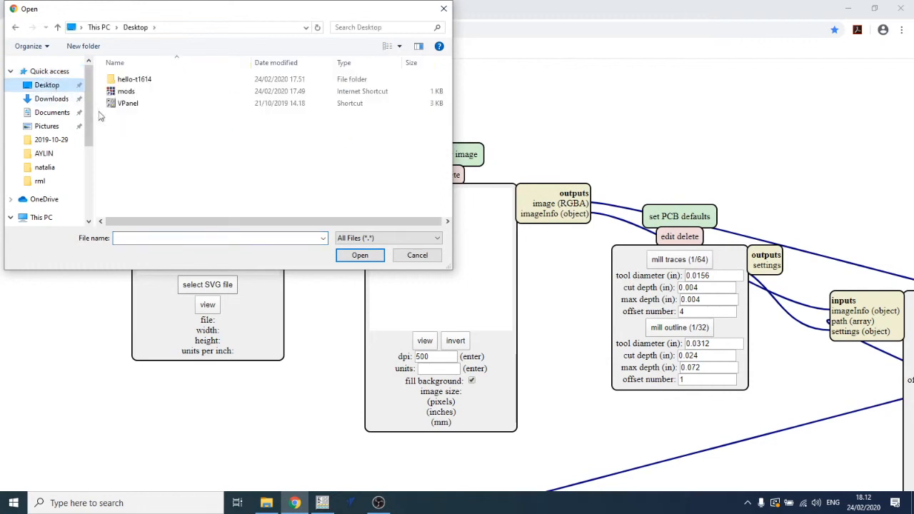
pyautogui.doubleClick(143, 79)
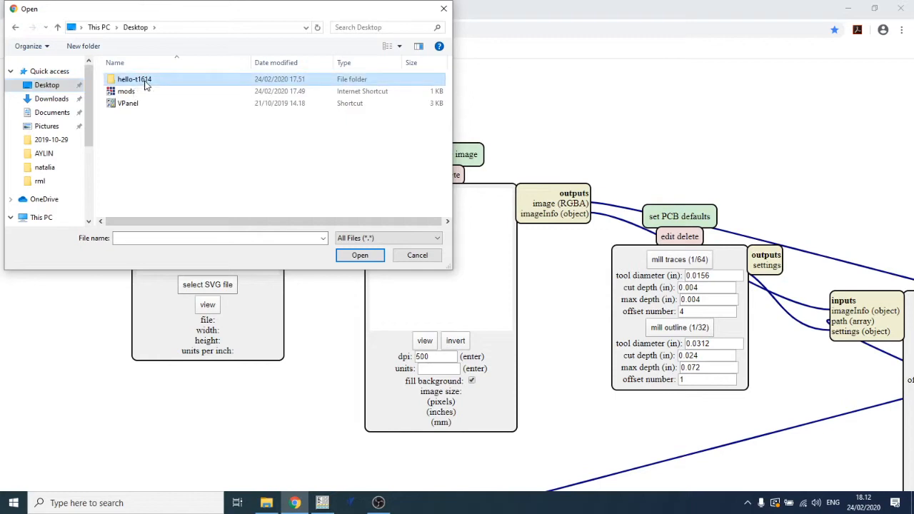
pyautogui.doubleClick(134, 92)
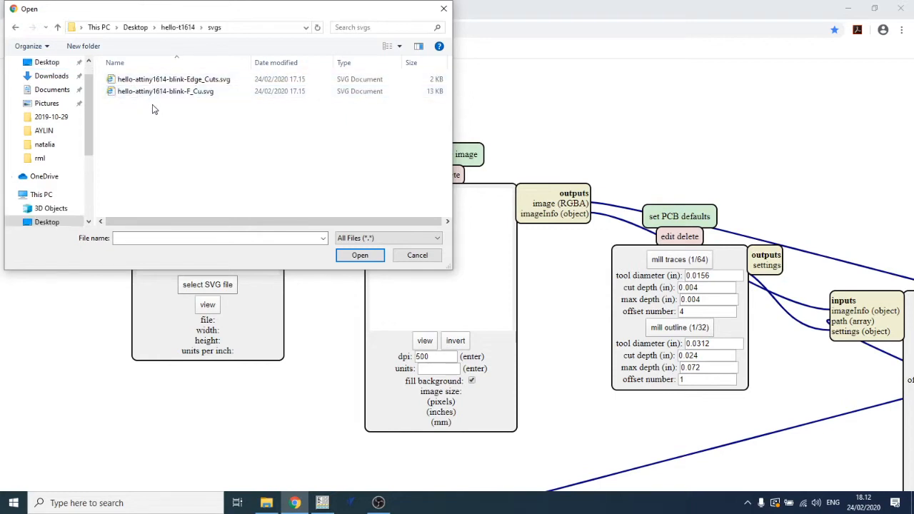
pyautogui.click(164, 93)
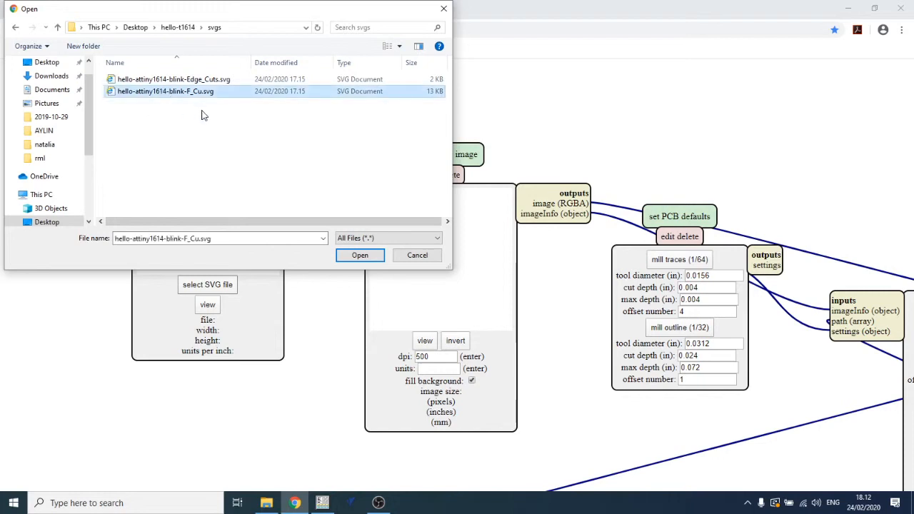
pyautogui.click(337, 256)
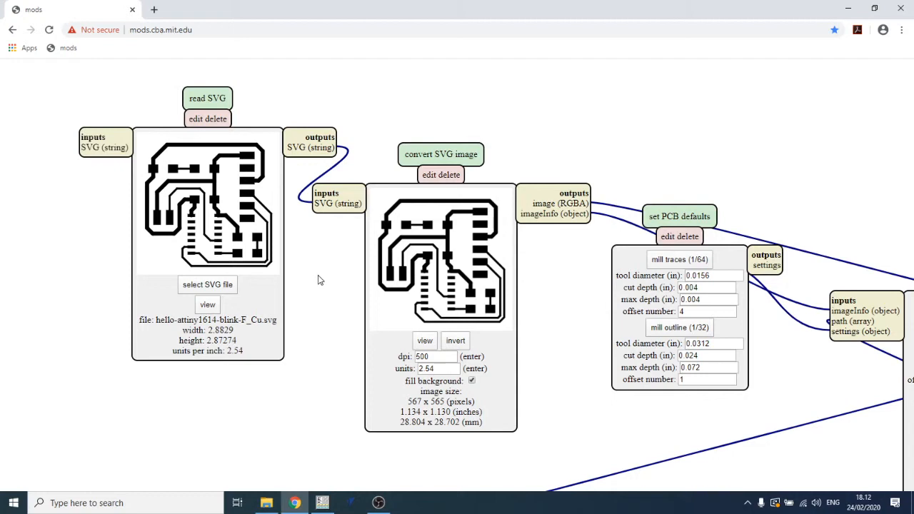
# - Set the SVG conversion resolution to 1000 dpi and invert the converted image
pyautogui.click(456, 342)
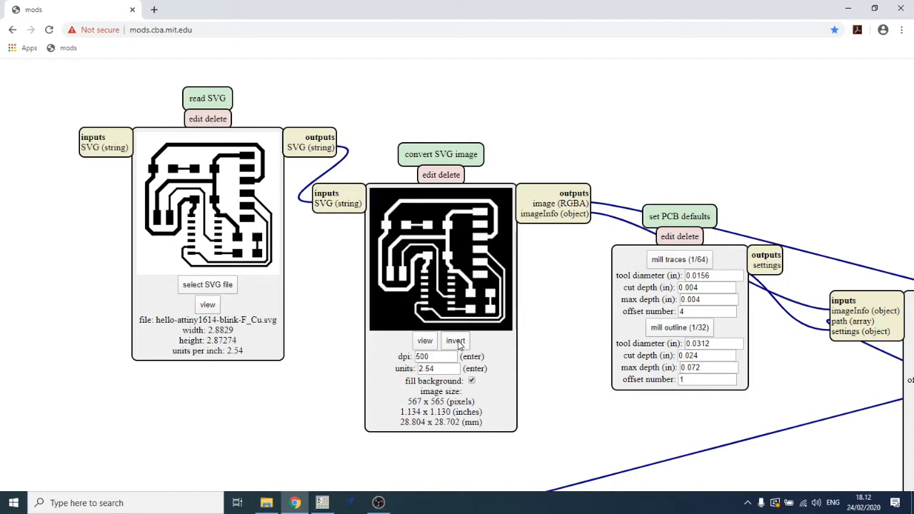
pyautogui.moveTo(448, 359); pyautogui.dragTo(400, 355)
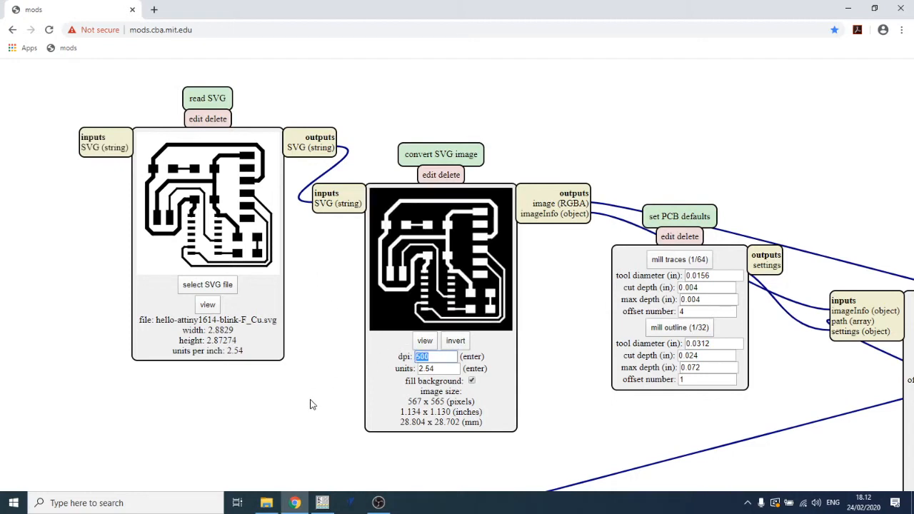
pyautogui.write('1000')
pyautogui.press('Return')
pyautogui.moveTo(591, 416); pyautogui.dragTo(488, 391)
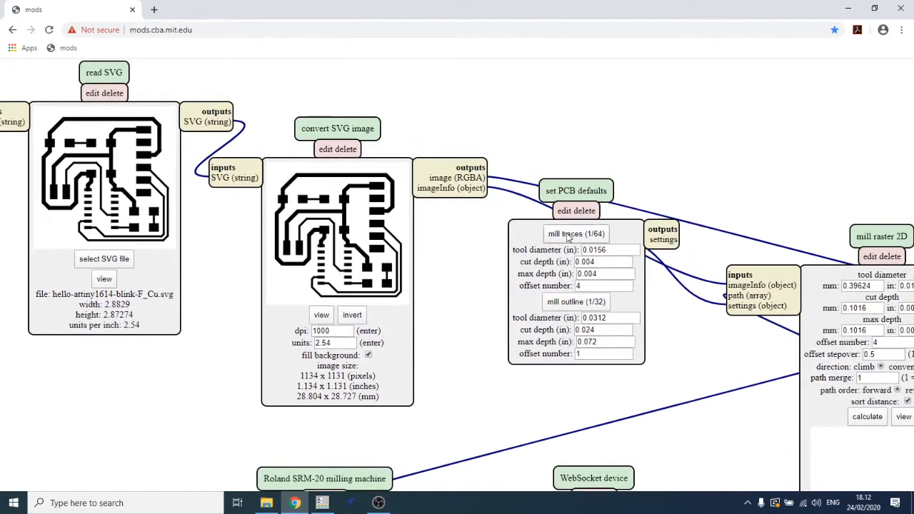
pyautogui.click(351, 318)
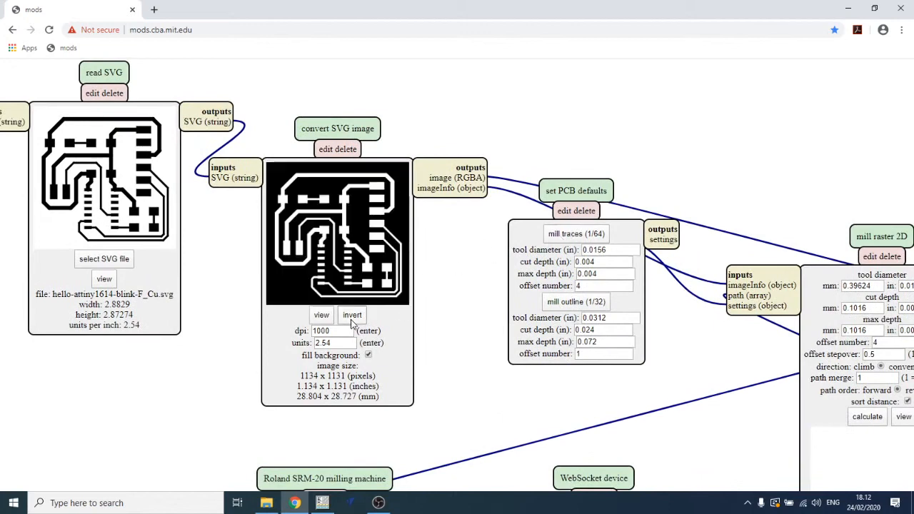
# - Apply the mill traces (1/64) preset in the PCB defaults module
pyautogui.moveTo(492, 342); pyautogui.dragTo(476, 343)
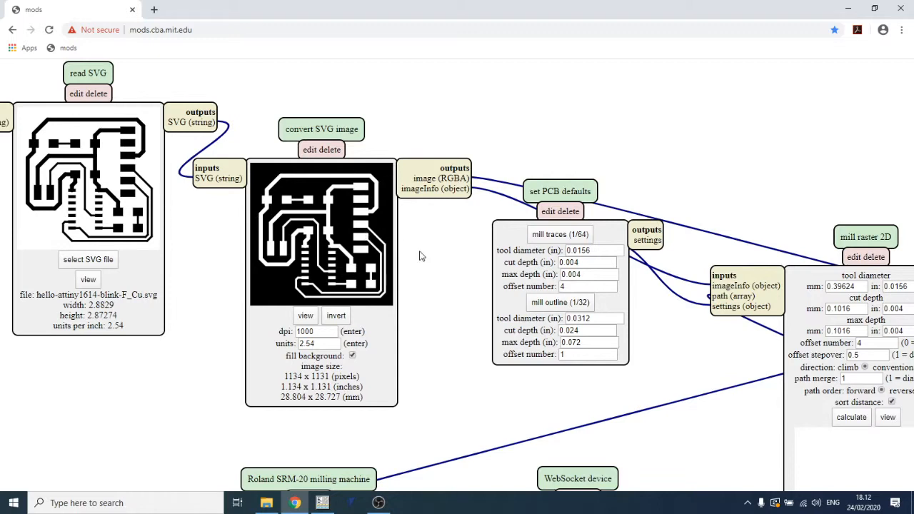
pyautogui.moveTo(422, 255); pyautogui.dragTo(402, 252)
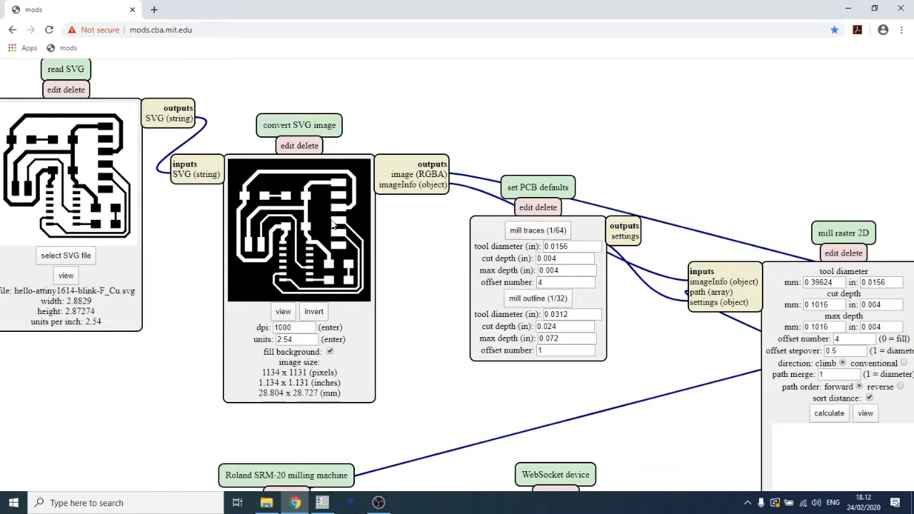
pyautogui.moveTo(434, 274); pyautogui.dragTo(359, 259)
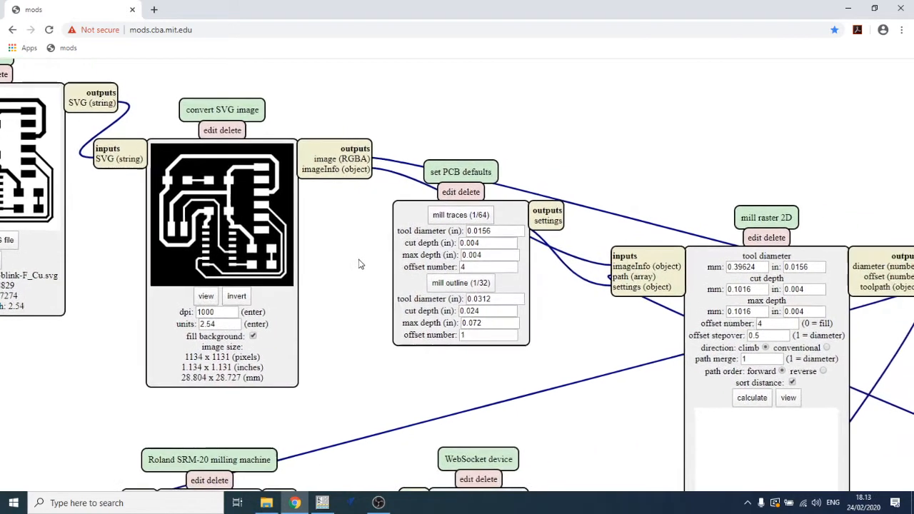
pyautogui.click(459, 217)
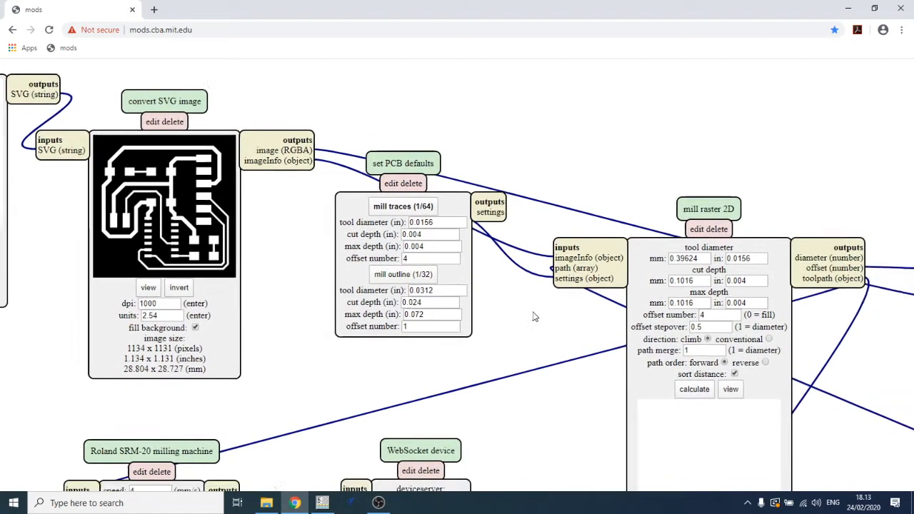
# - Set the mill raster 2D tool diameter to 0.4 mm
pyautogui.moveTo(613, 329); pyautogui.dragTo(454, 250)
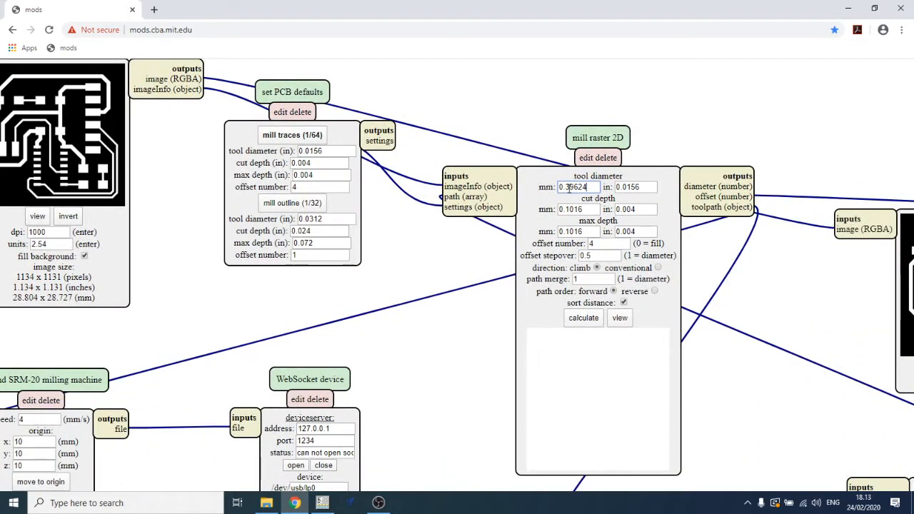
pyautogui.moveTo(587, 187); pyautogui.dragTo(569, 190)
pyautogui.click(577, 187)
pyautogui.moveTo(567, 186); pyautogui.dragTo(594, 186)
pyautogui.write('4')
pyautogui.click(588, 209)
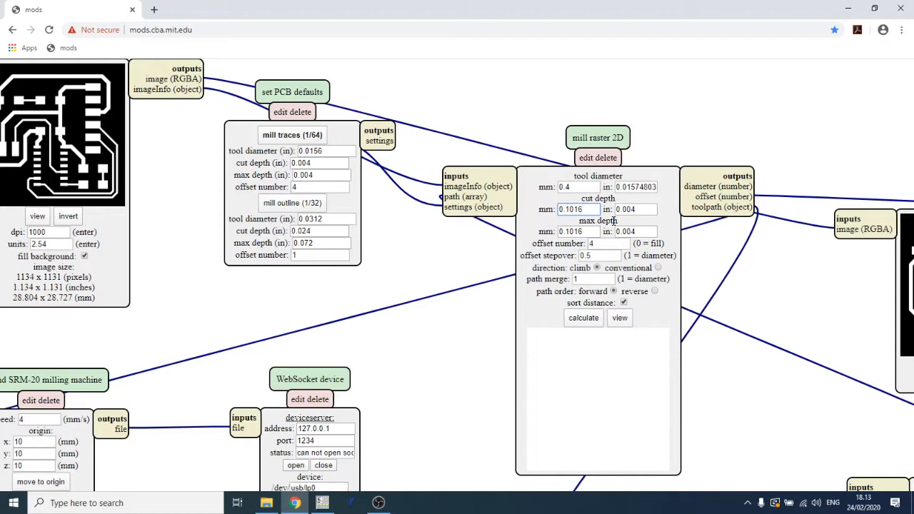
# - Set both the cut depth and the max depth to 0.125 mm
pyautogui.press('BackSpace')
pyautogui.press('BackSpace')
pyautogui.write('25')
pyautogui.click(592, 231)
pyautogui.press('BackSpace')
pyautogui.press('BackSpace')
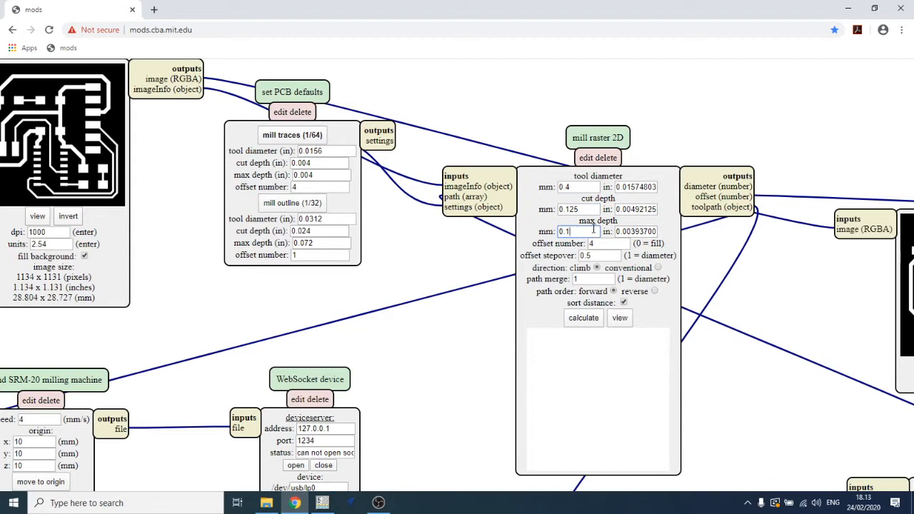
pyautogui.write('25')
pyautogui.click(603, 243)
# - Delete the WebSocket device module
pyautogui.moveTo(164, 214); pyautogui.dragTo(196, 223)
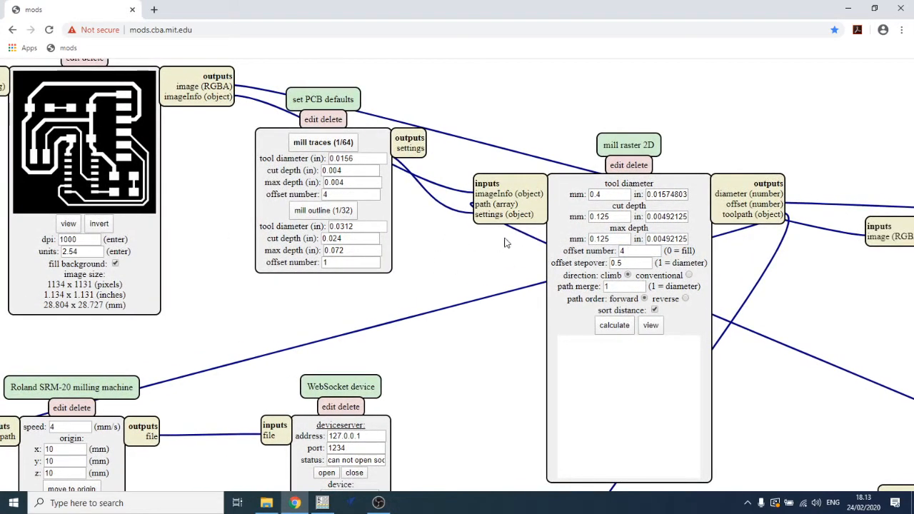
pyautogui.click(633, 264)
pyautogui.moveTo(470, 377); pyautogui.dragTo(587, 239)
pyautogui.moveTo(327, 363); pyautogui.dragTo(382, 331)
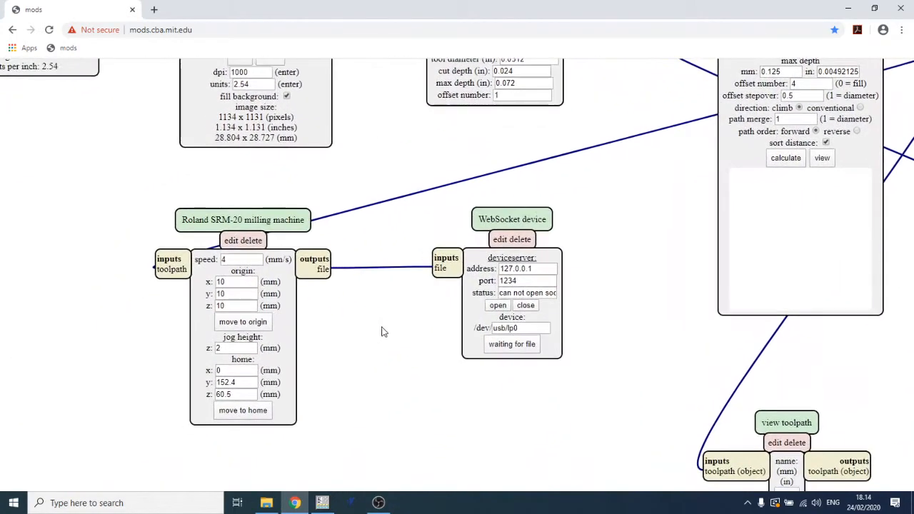
pyautogui.click(523, 243)
# - Add a save file module from the server module list and place it beside the milling machine module
pyautogui.rightClick(494, 246)
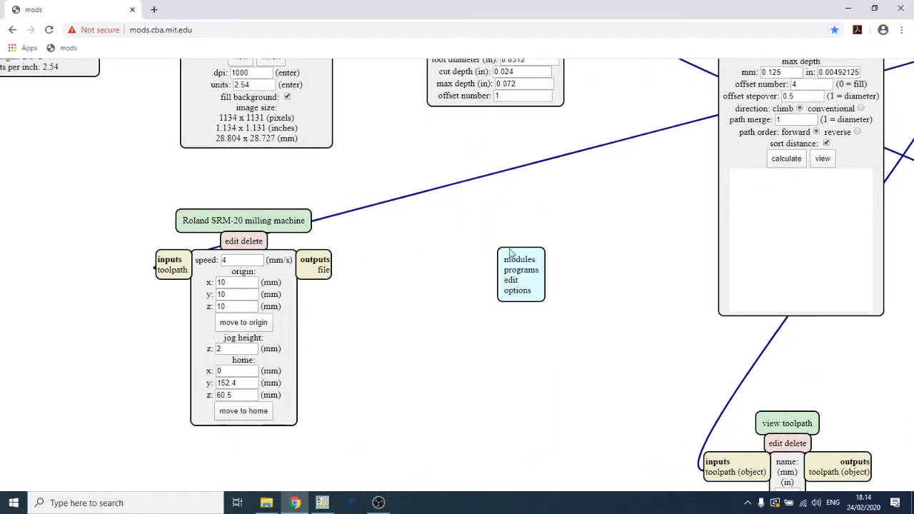
pyautogui.click(517, 261)
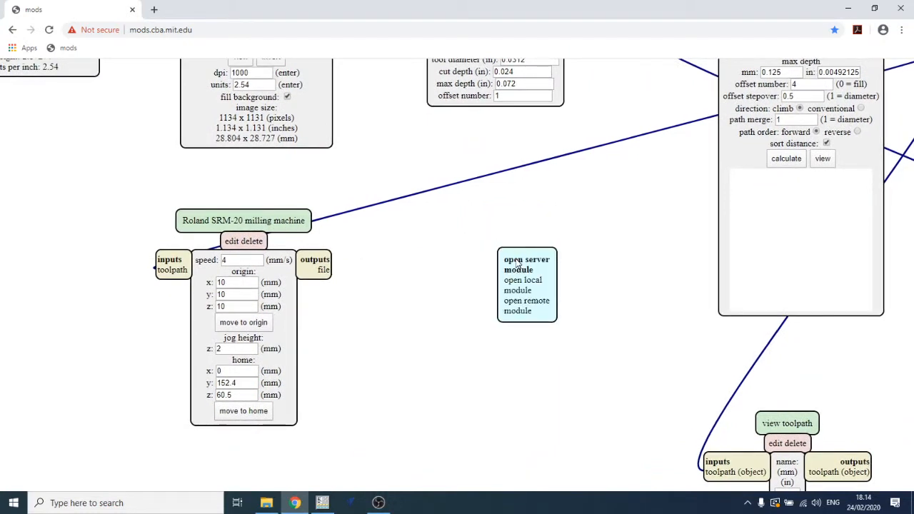
pyautogui.click(517, 265)
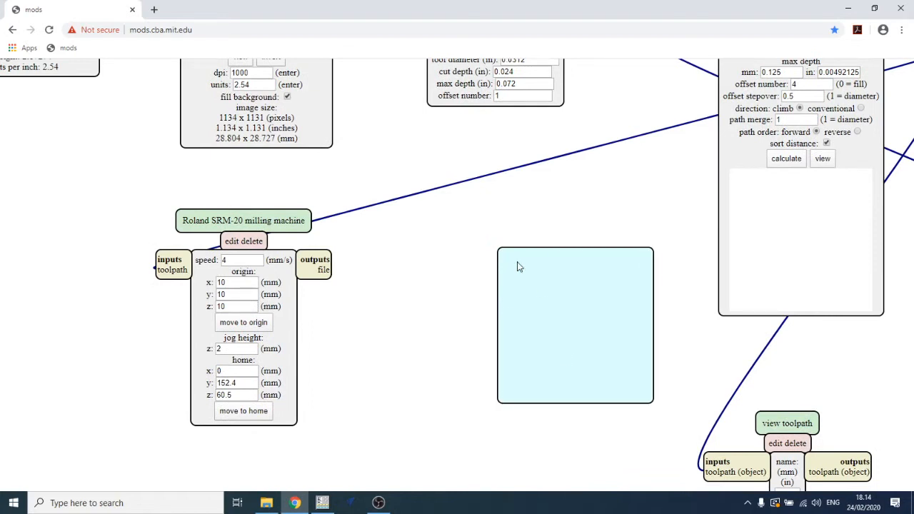
pyautogui.scroll(-3, 562, 314)
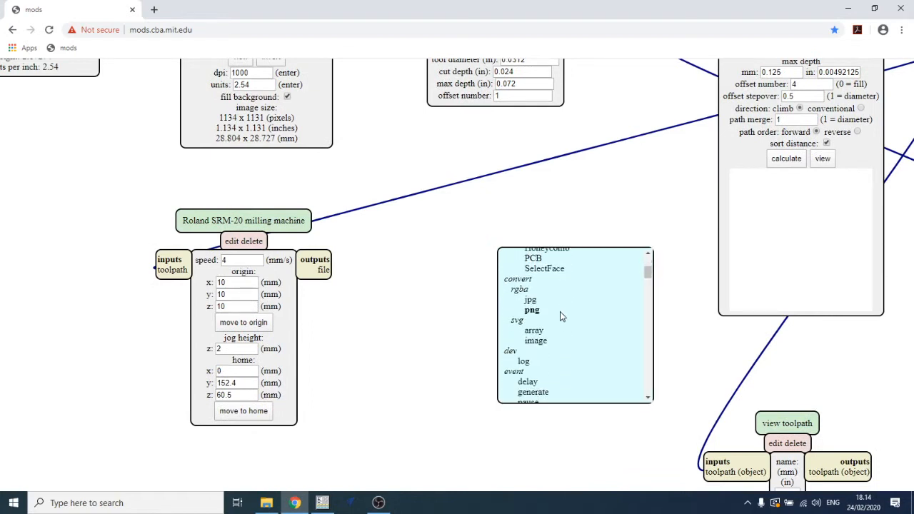
pyautogui.scroll(-2, 560, 312)
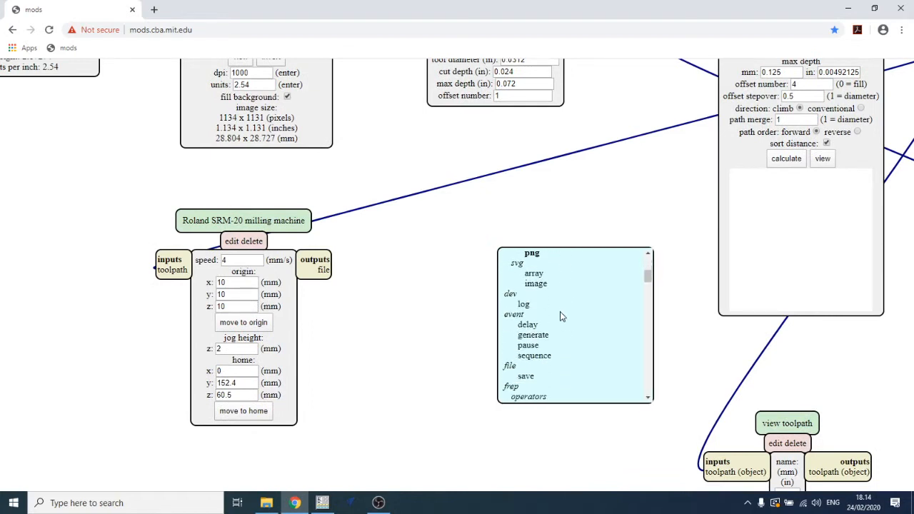
pyautogui.click(526, 377)
pyautogui.moveTo(541, 392); pyautogui.dragTo(501, 301)
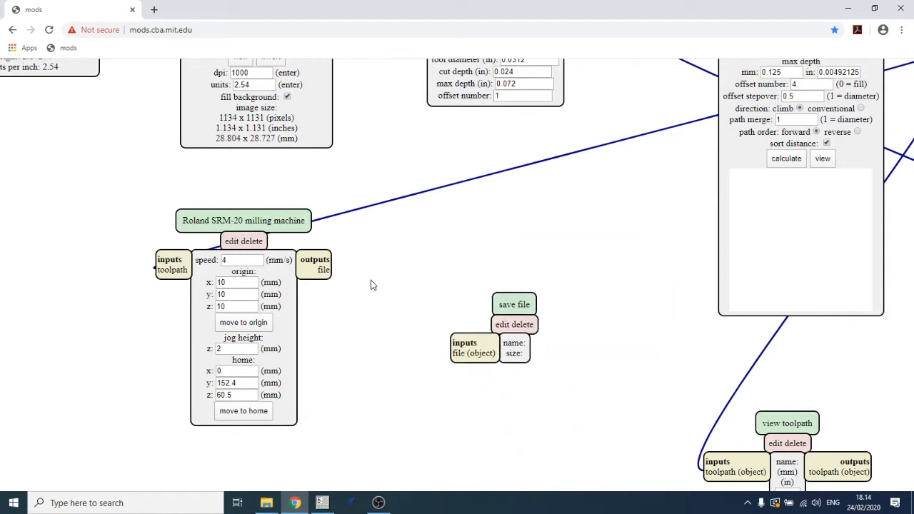
# - Connect the milling machine's file output to the save file module's input
pyautogui.moveTo(325, 277); pyautogui.dragTo(459, 348)
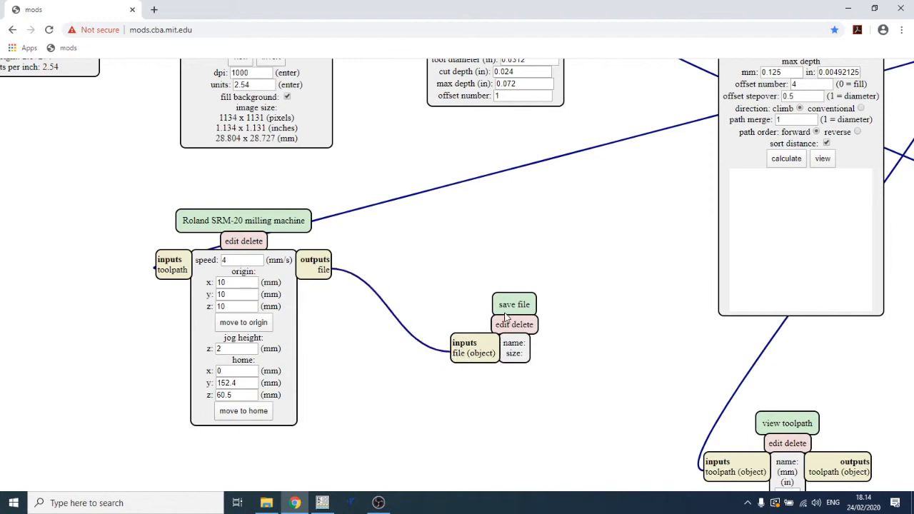
pyautogui.moveTo(530, 306); pyautogui.dragTo(484, 280)
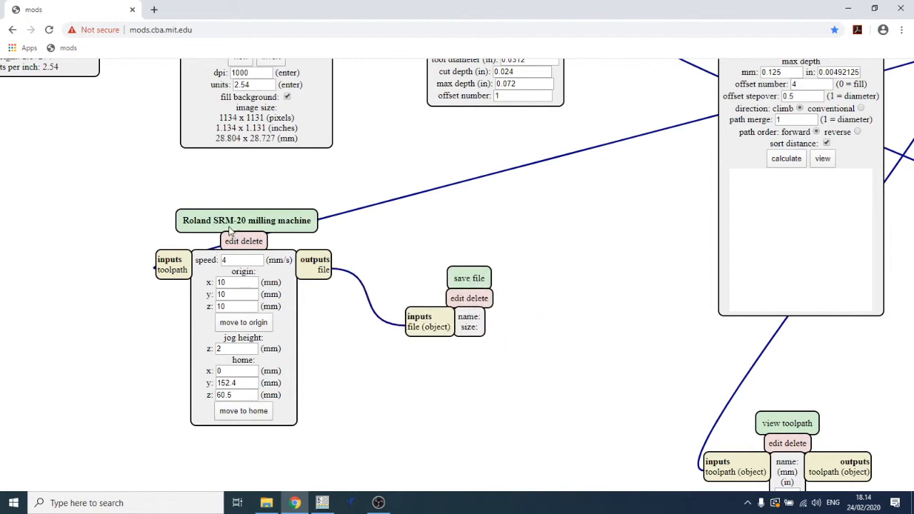
pyautogui.moveTo(230, 220); pyautogui.dragTo(226, 218)
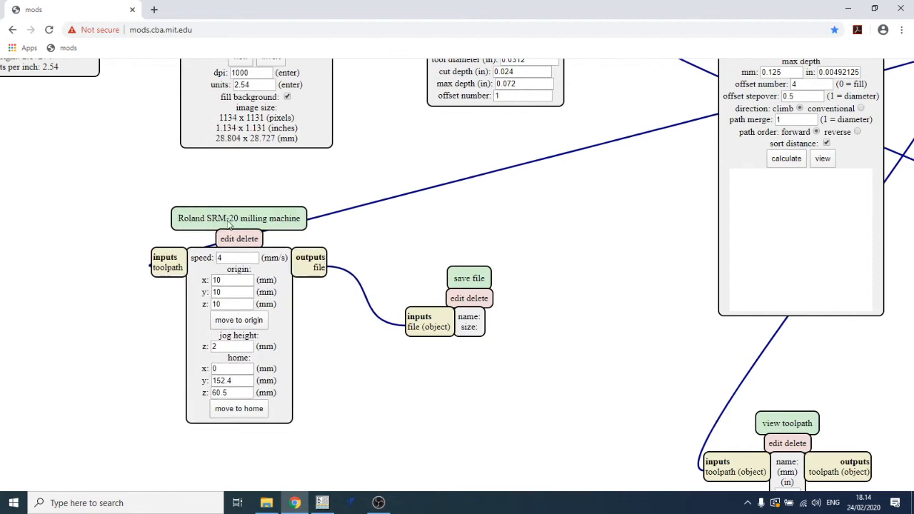
pyautogui.moveTo(281, 224); pyautogui.dragTo(278, 225)
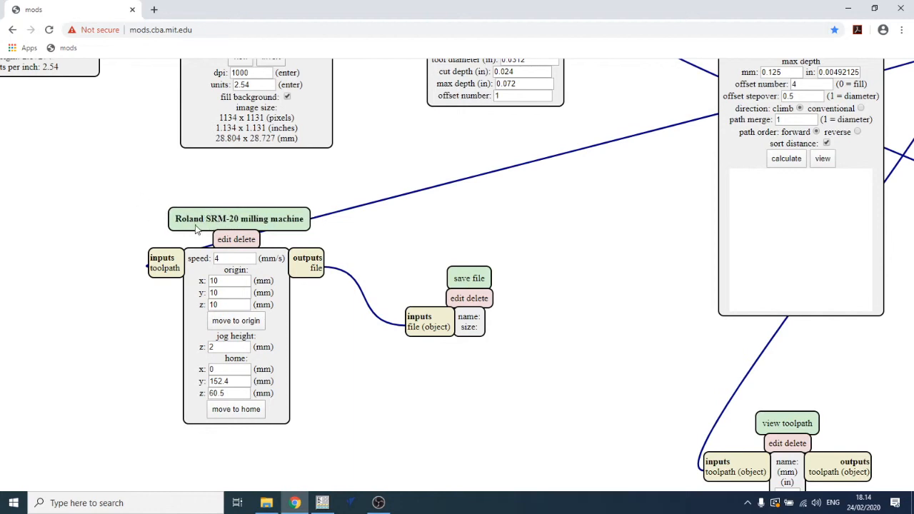
pyautogui.moveTo(219, 226); pyautogui.dragTo(213, 223)
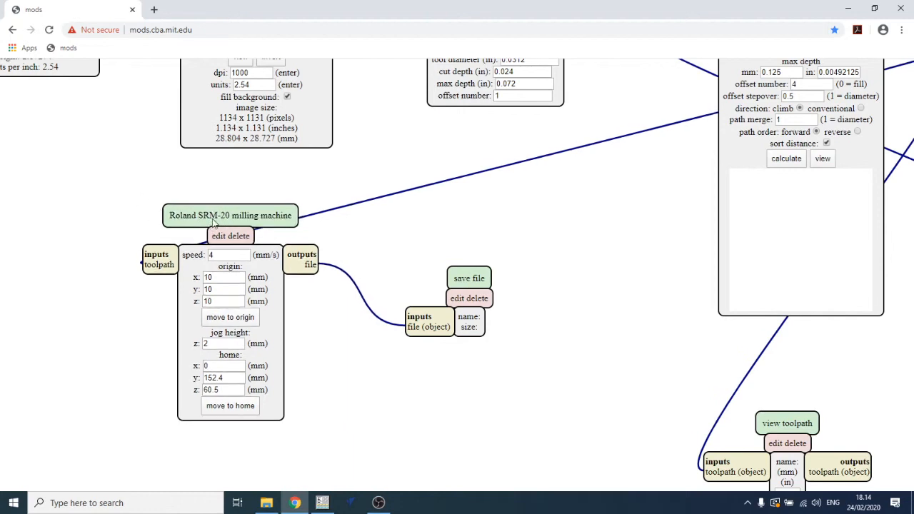
# - Set the milling machine speed to 1.5 mm/s and the origin x, y and z to 0
pyautogui.click(215, 256)
pyautogui.click(225, 280)
pyautogui.moveTo(223, 278); pyautogui.dragTo(183, 285)
pyautogui.write('00')
pyautogui.press('Tab')
pyautogui.write('0')
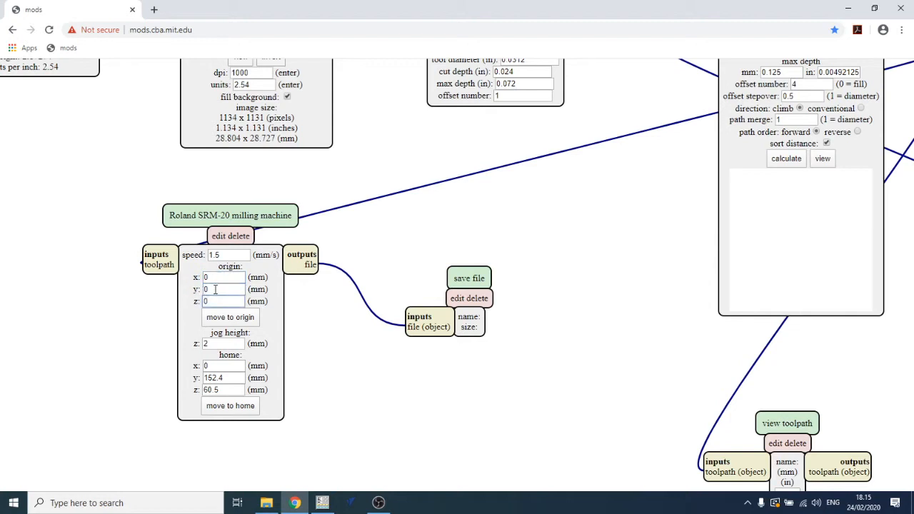
# - Set the milling machine home y to 0 and home z to 5 mm
pyautogui.click(217, 344)
pyautogui.press('Tab')
pyautogui.press('Tab')
pyautogui.write('0')
pyautogui.press('Tab')
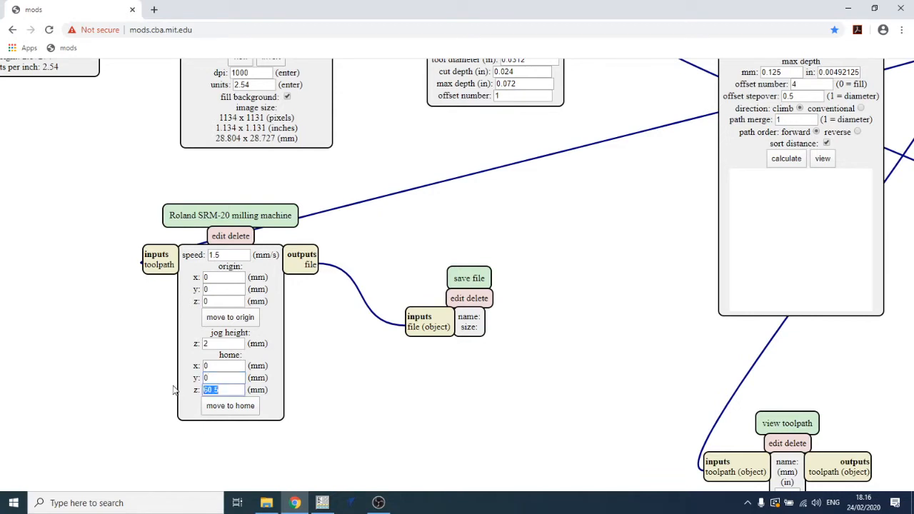
pyautogui.write('5')
# - Calculate the trace toolpath in the mill raster 2D module
pyautogui.moveTo(465, 389); pyautogui.dragTo(450, 394)
pyautogui.moveTo(594, 329); pyautogui.dragTo(459, 372)
pyautogui.moveTo(456, 260); pyautogui.dragTo(448, 304)
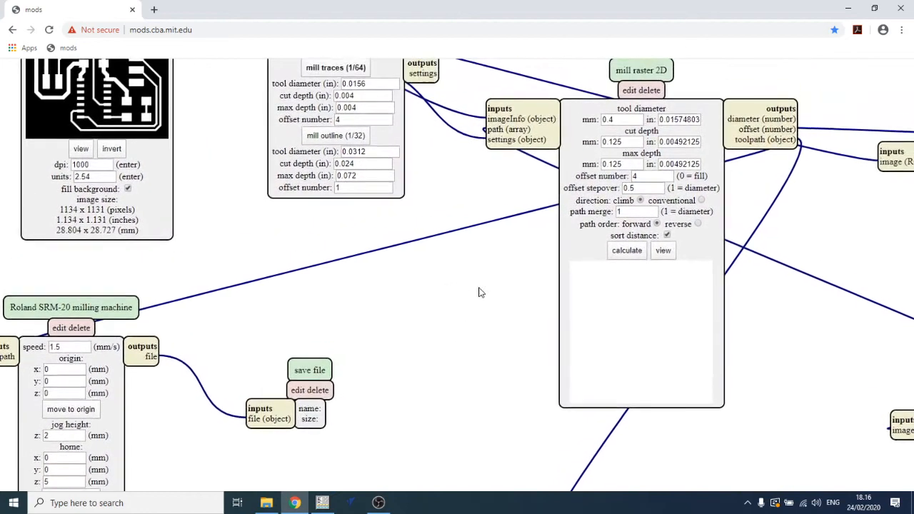
pyautogui.click(630, 255)
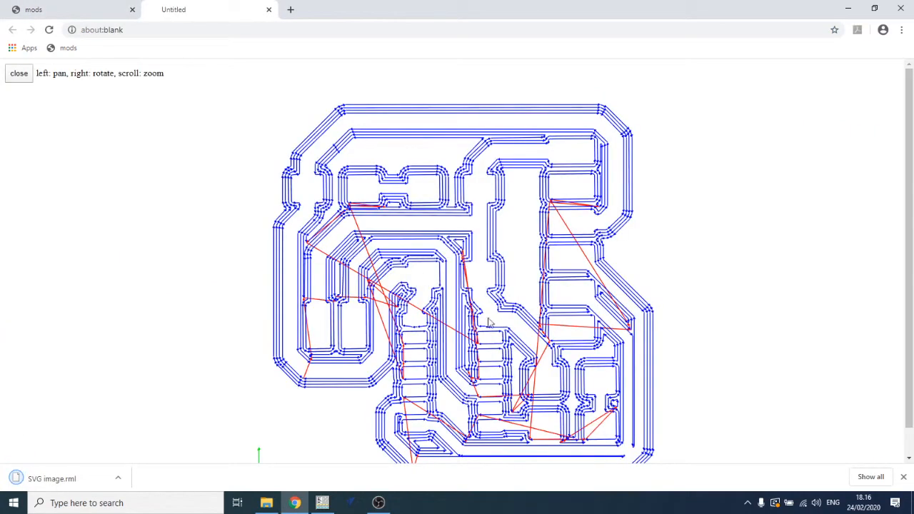
# - Rotate the 3D toolpath preview to inspect the cuts, then close the preview tab
pyautogui.moveTo(488, 318); pyautogui.dragTo(321, 263, button='right')
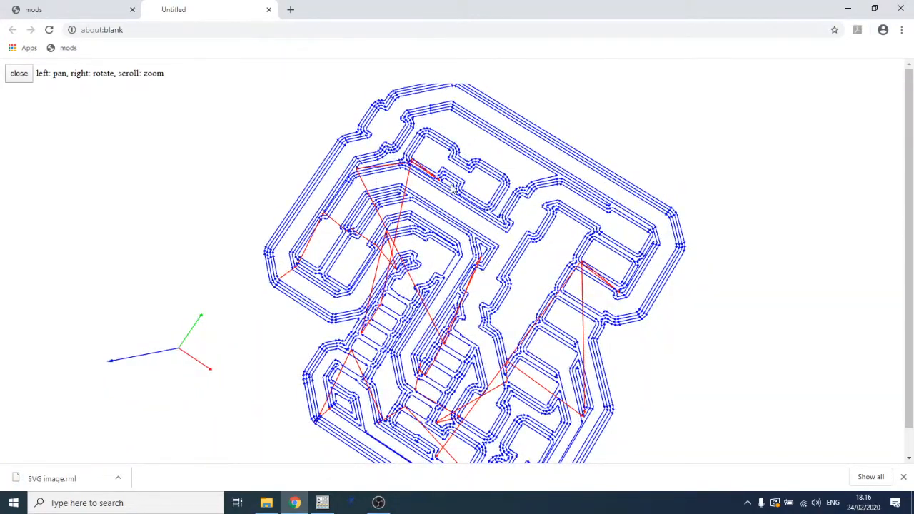
pyautogui.moveTo(545, 313); pyautogui.dragTo(447, 357, button='right')
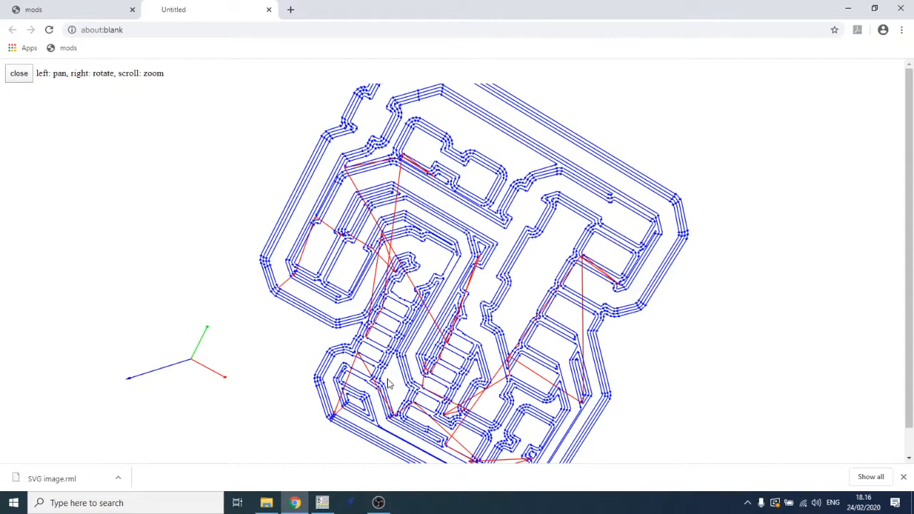
pyautogui.moveTo(400, 390)
pyautogui.mouseDown(button='right')
pyautogui.moveTo(454, 387)
pyautogui.moveTo(532, 345)
pyautogui.moveTo(724, 350)
pyautogui.moveTo(674, 337)
pyautogui.moveTo(645, 253)
pyautogui.moveTo(663, 309)
pyautogui.moveTo(654, 305)
pyautogui.mouseUp(button='right')
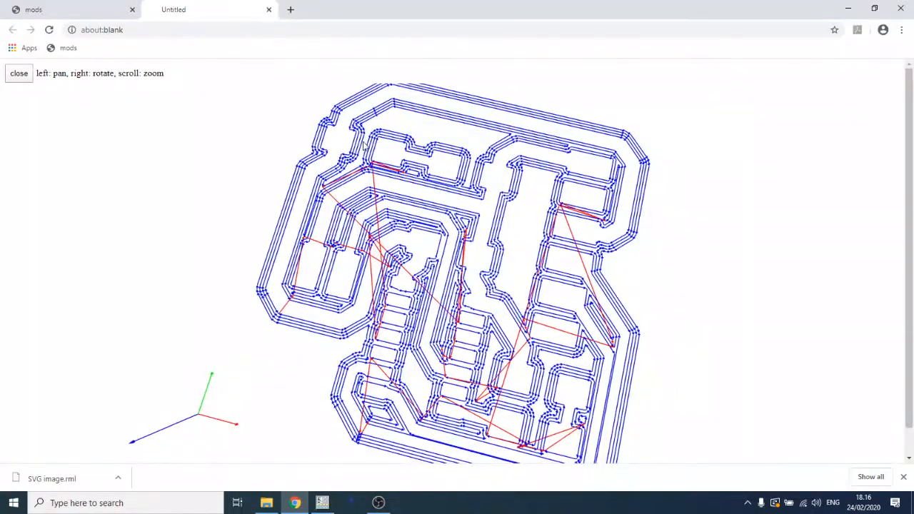
pyautogui.click(269, 10)
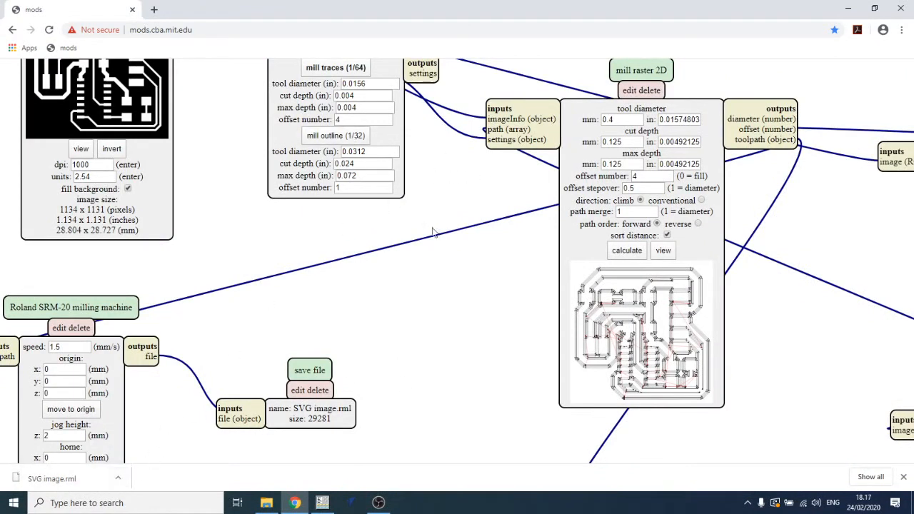
# - Show the downloaded SVG image.rml file in its folder
pyautogui.moveTo(380, 344); pyautogui.dragTo(460, 297)
pyautogui.moveTo(460, 358); pyautogui.dragTo(478, 270)
pyautogui.moveTo(361, 180); pyautogui.dragTo(409, 201)
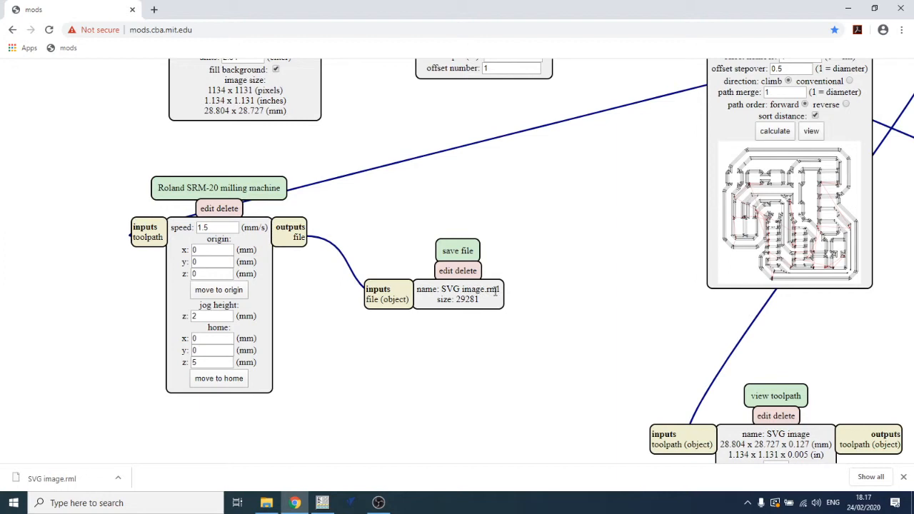
pyautogui.click(119, 483)
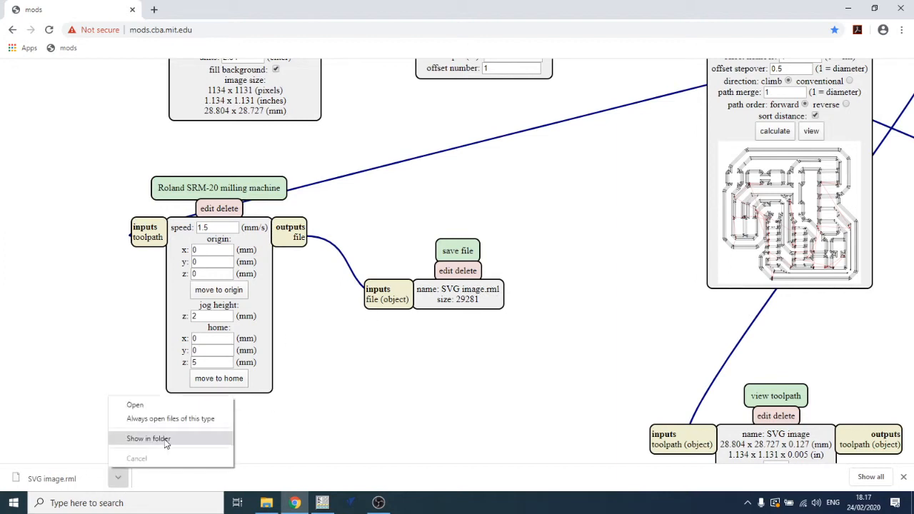
pyautogui.click(165, 441)
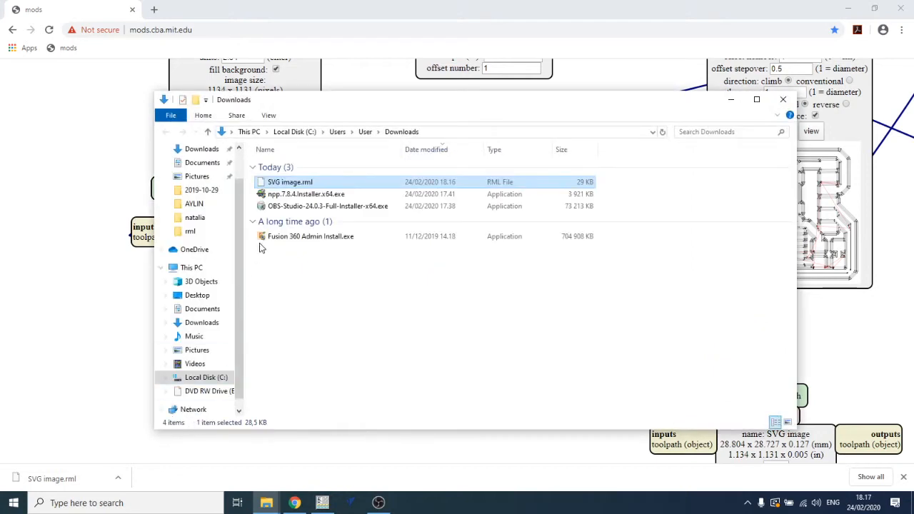
# - Rename the downloaded file to hello-t1614-blink-traces.rml
pyautogui.rightClick(288, 182)
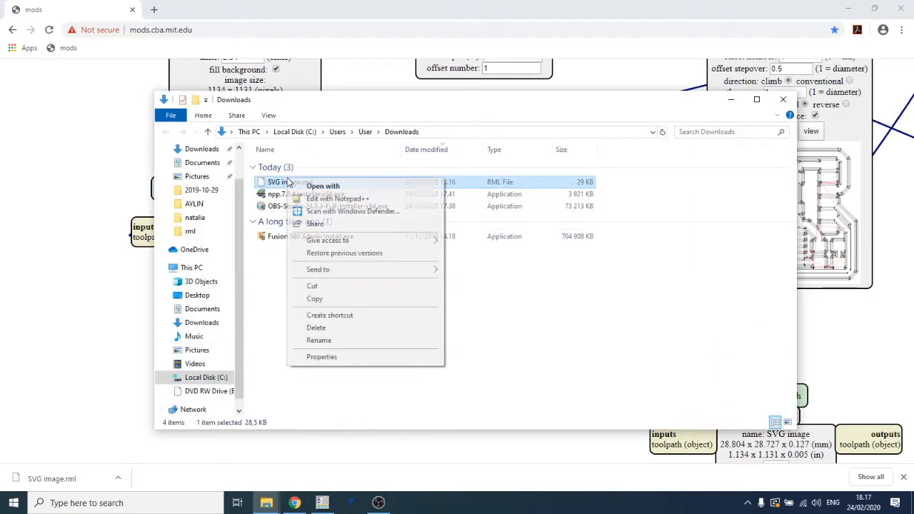
pyautogui.click(338, 337)
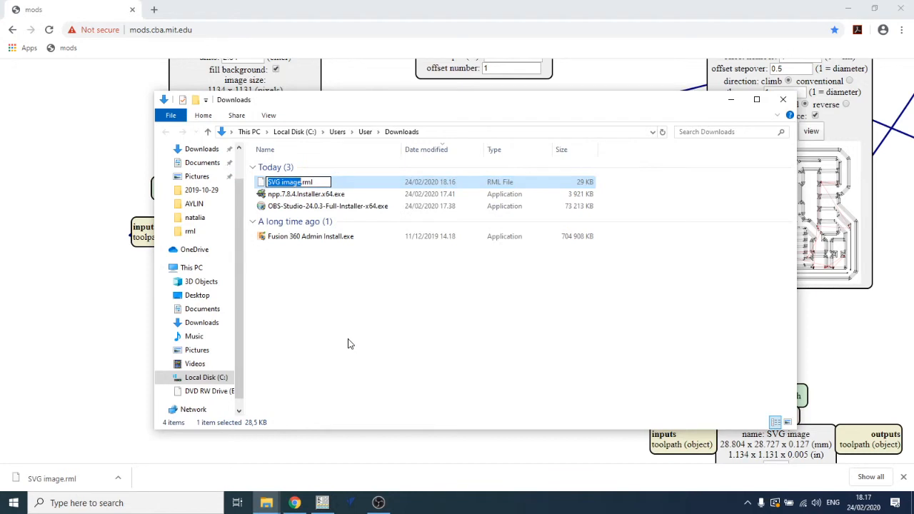
pyautogui.write('helo')
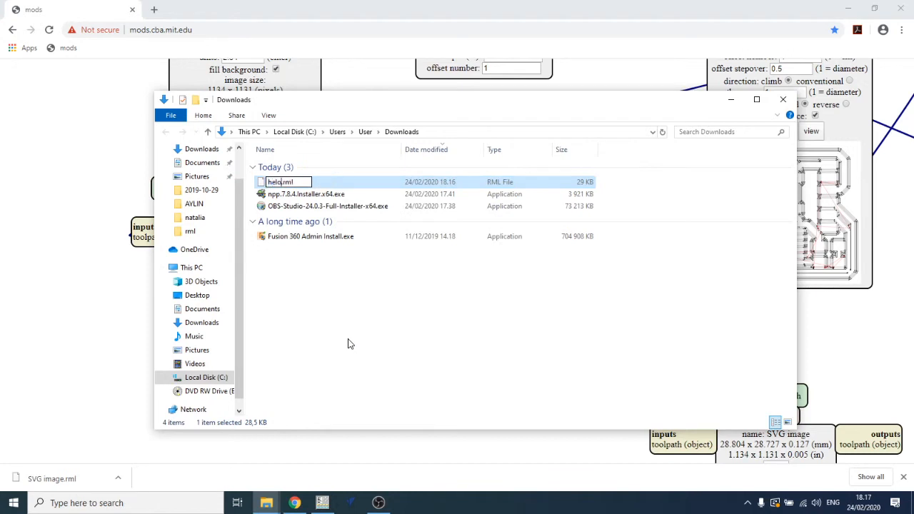
pyautogui.press('BackSpace')
pyautogui.write('lo-t164')
pyautogui.press('BackSpace')
pyautogui.write('14')
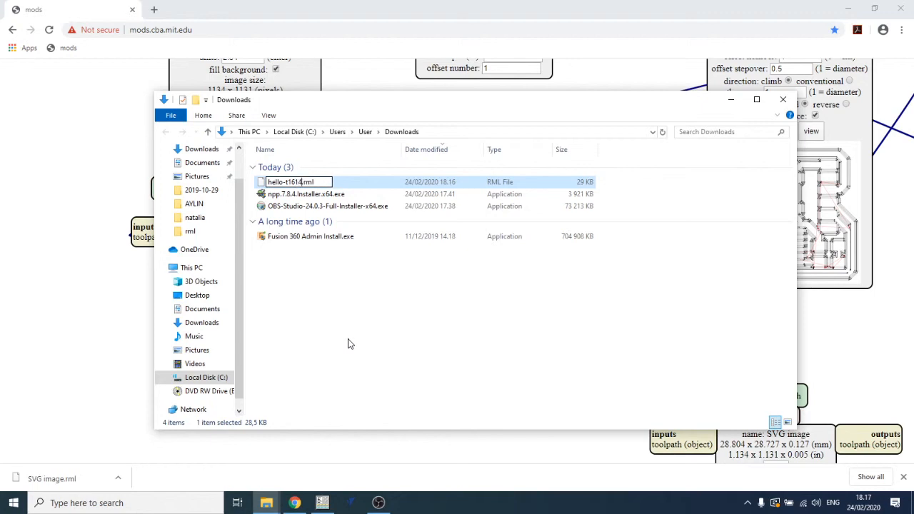
pyautogui.write('-blink')
pyautogui.write('-traces')
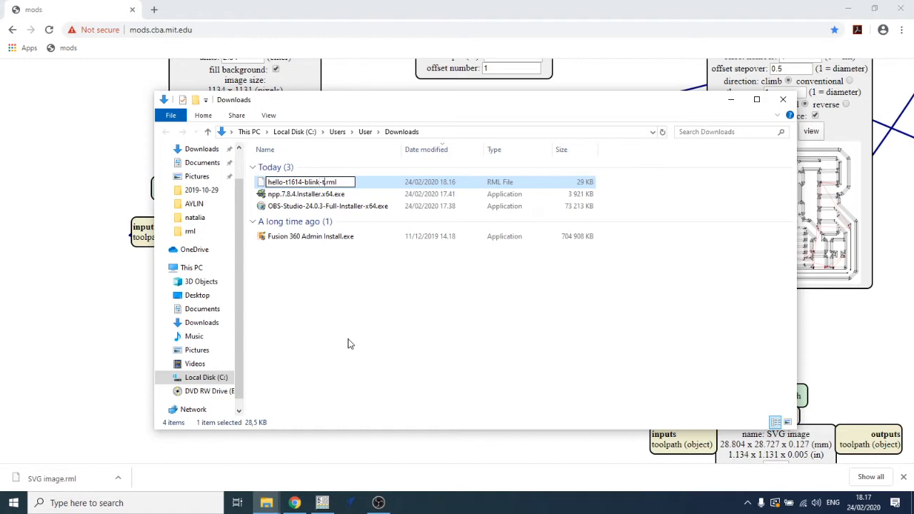
pyautogui.press('Return')
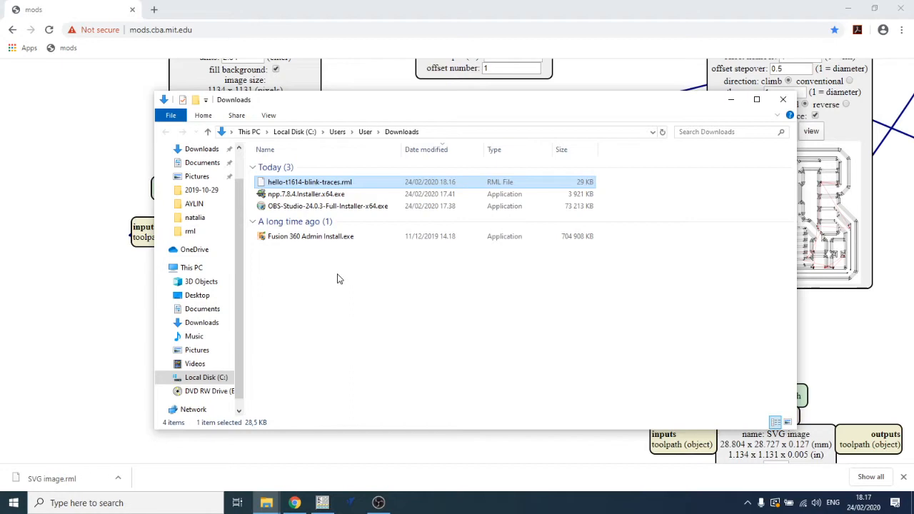
# - Delete the two existing hello-attiny1614 RML files from the rml folder inside hello-t1614 on the Desktop
pyautogui.hotkey('ctrl', 'n')
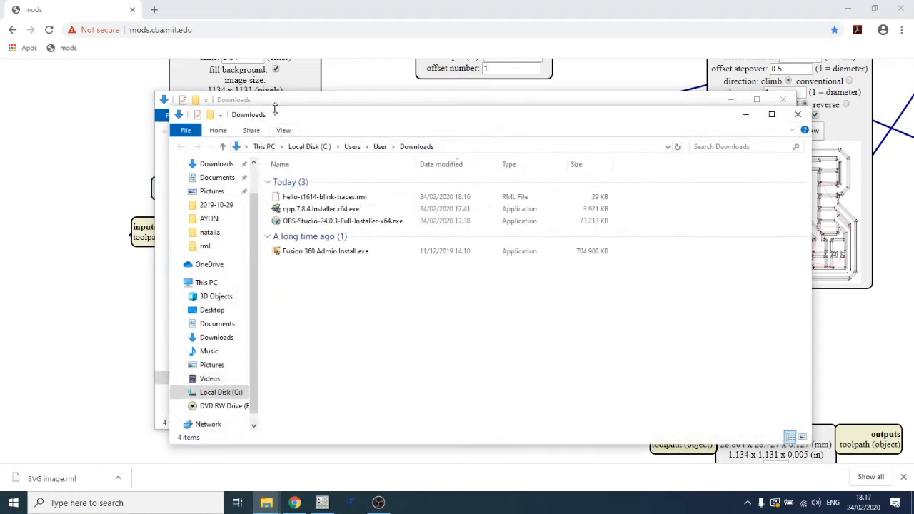
pyautogui.moveTo(280, 116); pyautogui.dragTo(369, 128)
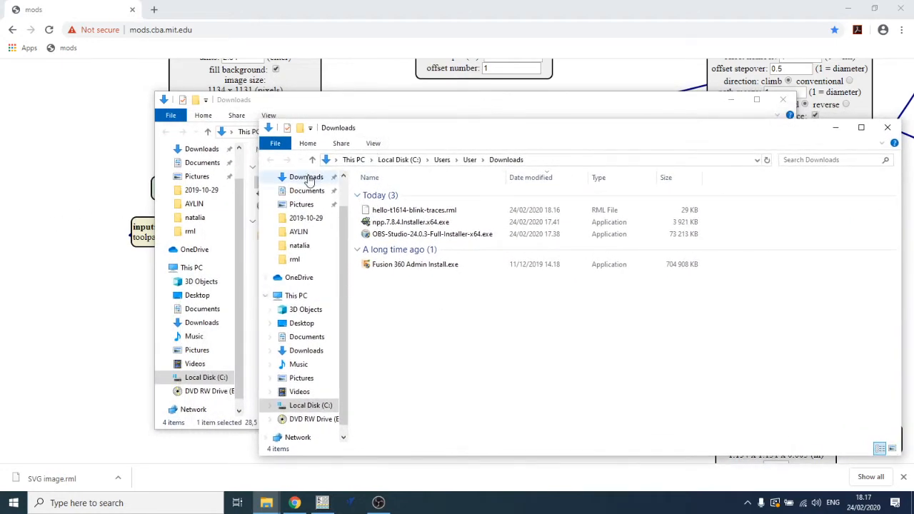
pyautogui.click(301, 324)
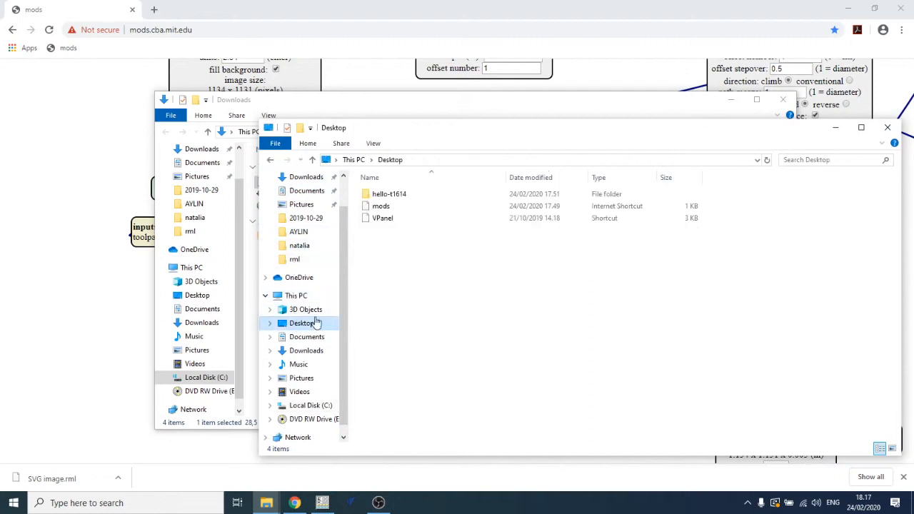
pyautogui.doubleClick(381, 193)
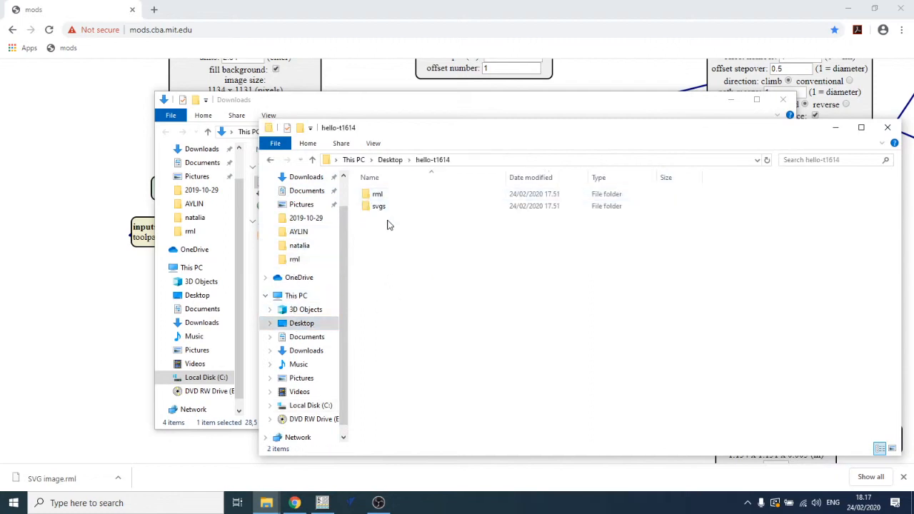
pyautogui.doubleClick(379, 197)
pyautogui.moveTo(477, 255); pyautogui.dragTo(432, 202)
pyautogui.rightClick(432, 202)
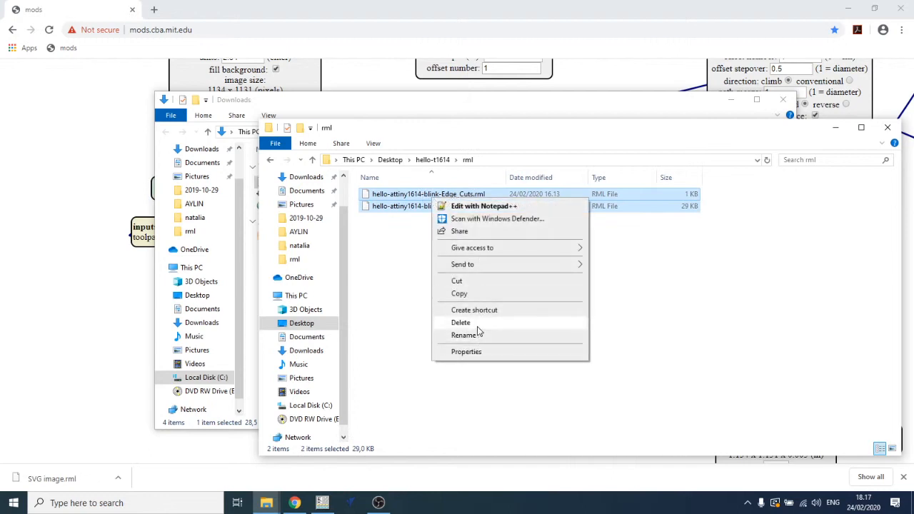
pyautogui.click(478, 324)
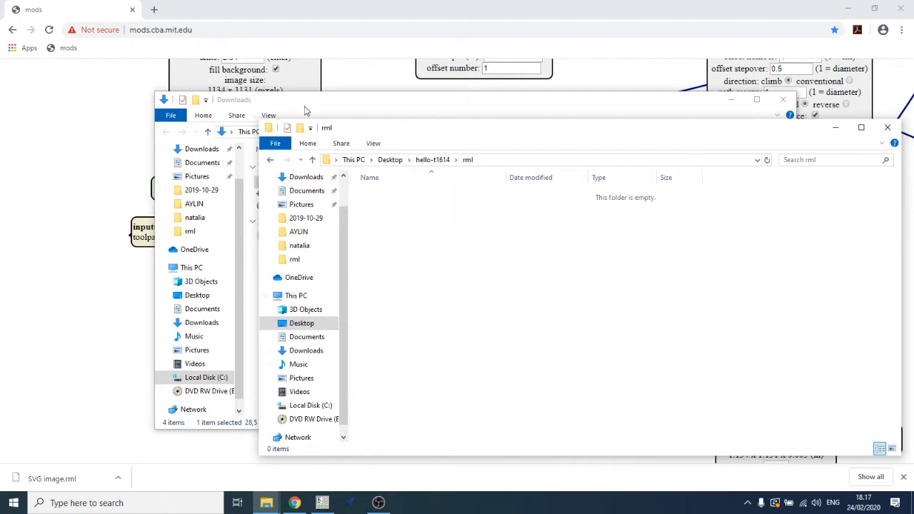
# - Move the hello-t1614-blink-traces.rml file from Downloads into the rml folder
pyautogui.moveTo(306, 110); pyautogui.dragTo(172, 82)
pyautogui.moveTo(187, 157); pyautogui.dragTo(714, 297)
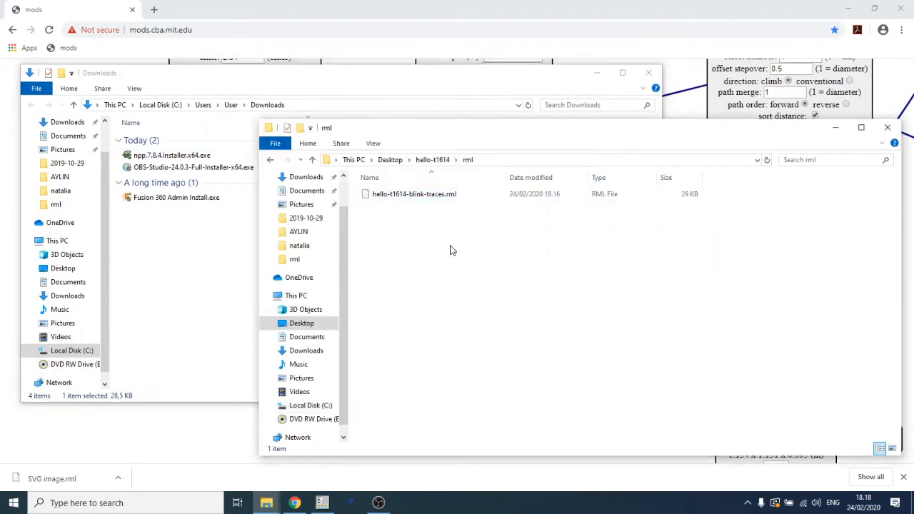
# - Reload mods and open the Roland SRM-20 PCB svg program
pyautogui.click(377, 14)
pyautogui.click(392, 31)
pyautogui.press('Return')
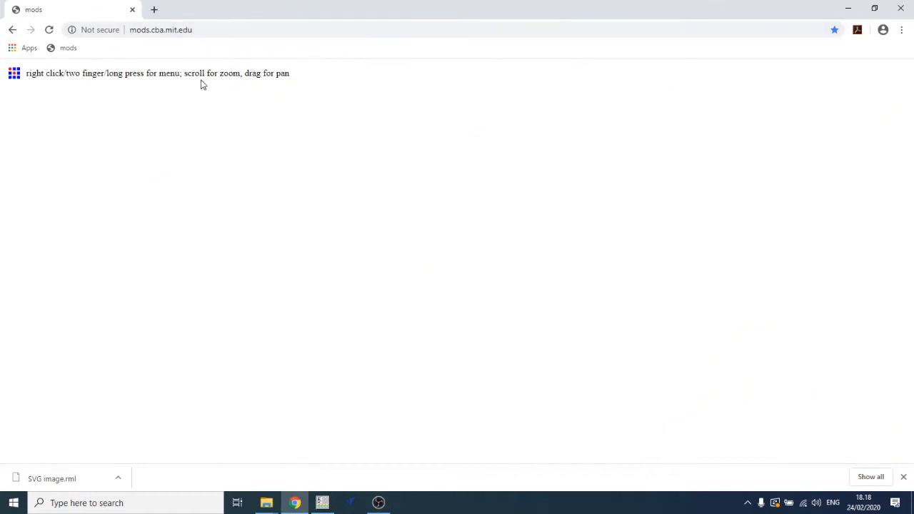
pyautogui.rightClick(180, 85)
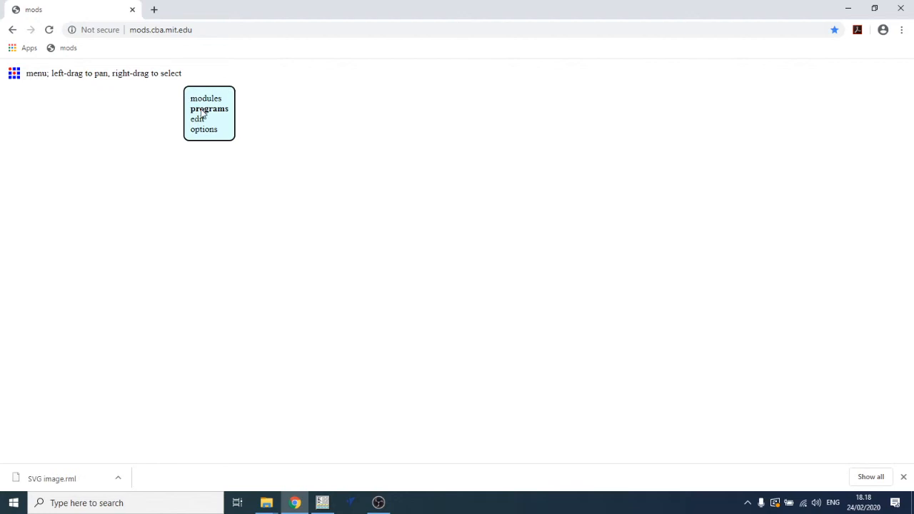
pyautogui.rightClick(207, 87)
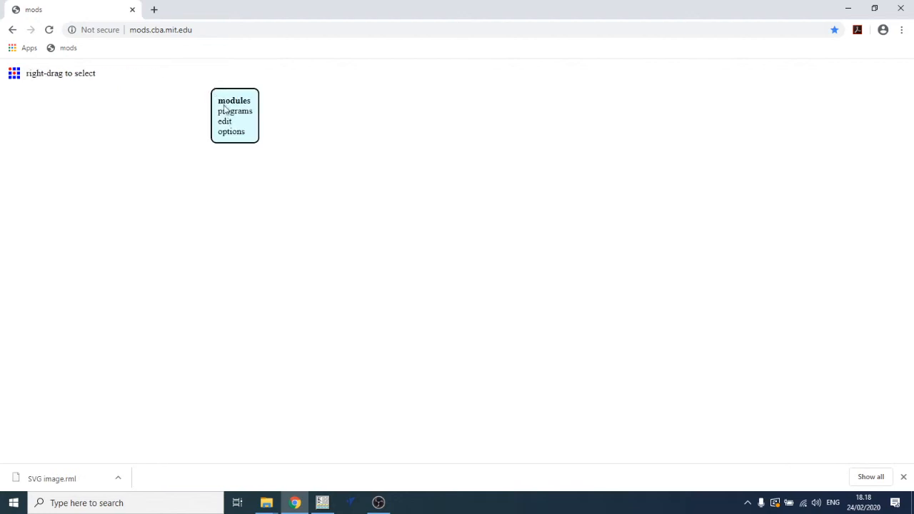
pyautogui.click(225, 113)
pyautogui.click(237, 114)
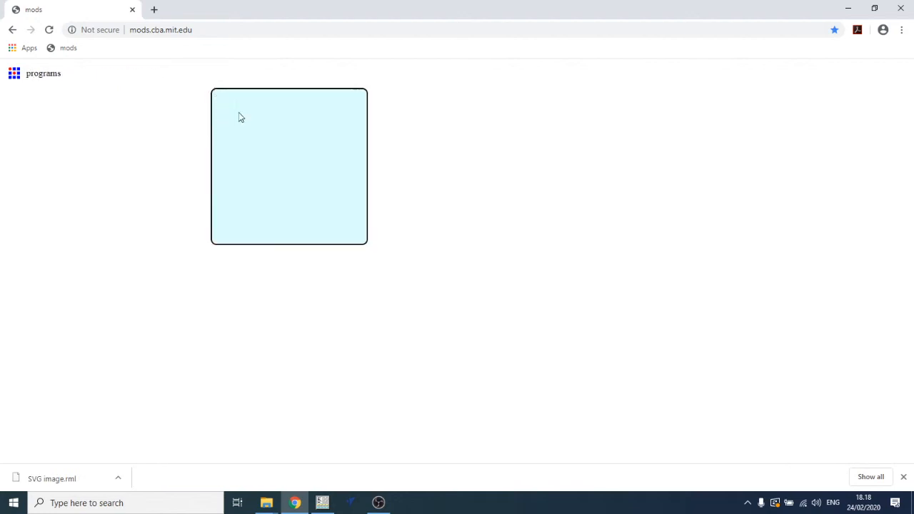
pyautogui.scroll(-6, 272, 182)
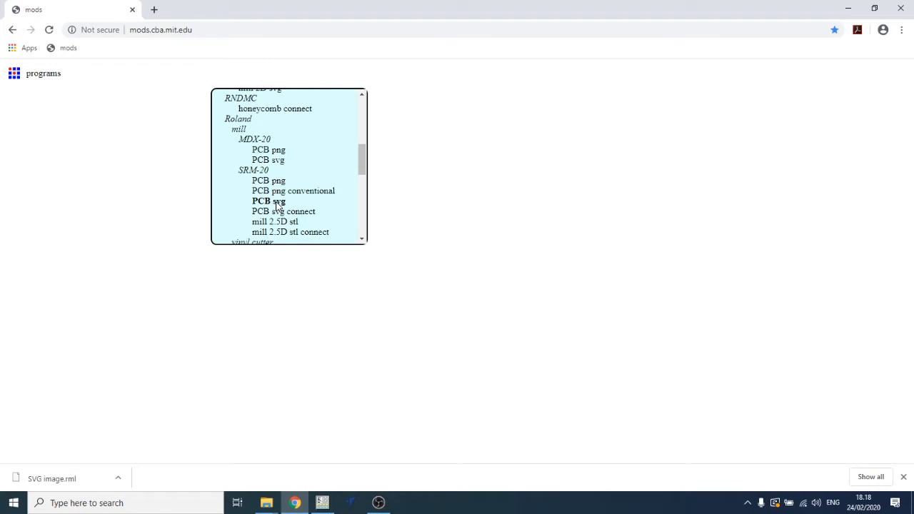
pyautogui.click(277, 203)
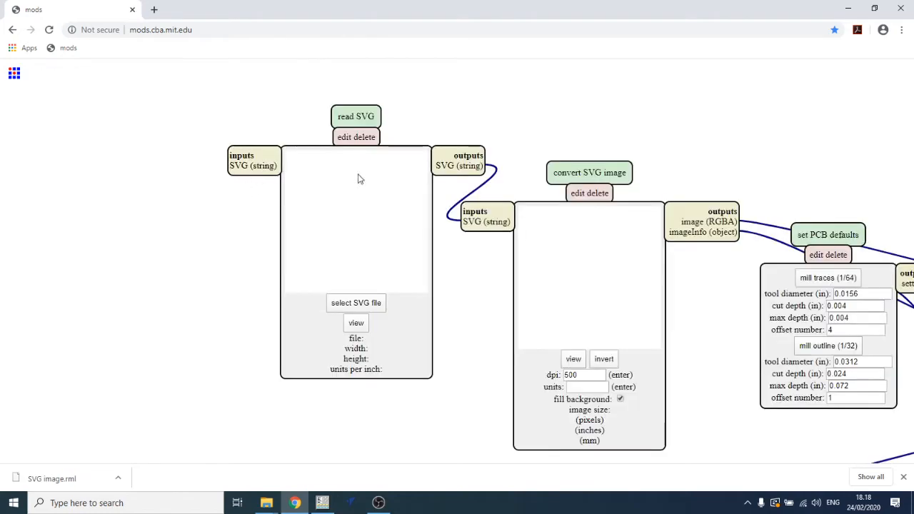
# - Load hello-attiny1614-blink-Edge_Cuts.svg into the read SVG module
pyautogui.moveTo(483, 124); pyautogui.dragTo(282, 103)
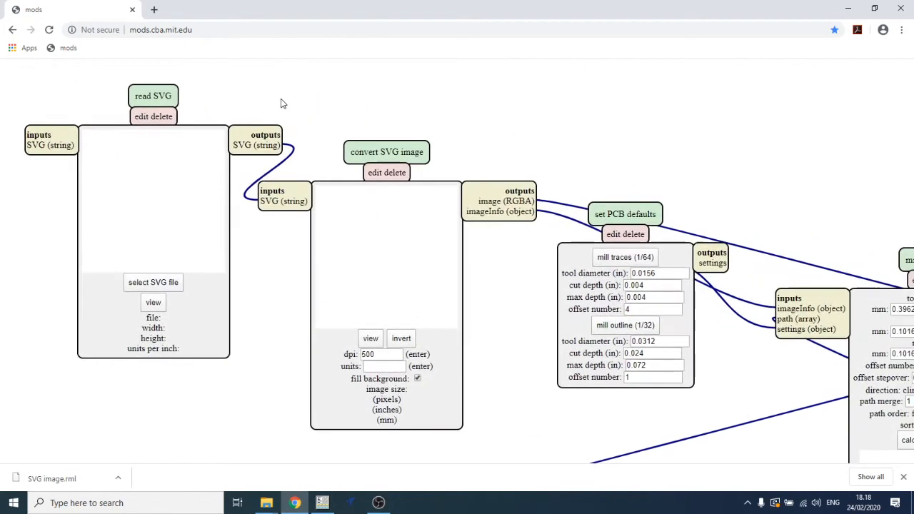
pyautogui.click(160, 286)
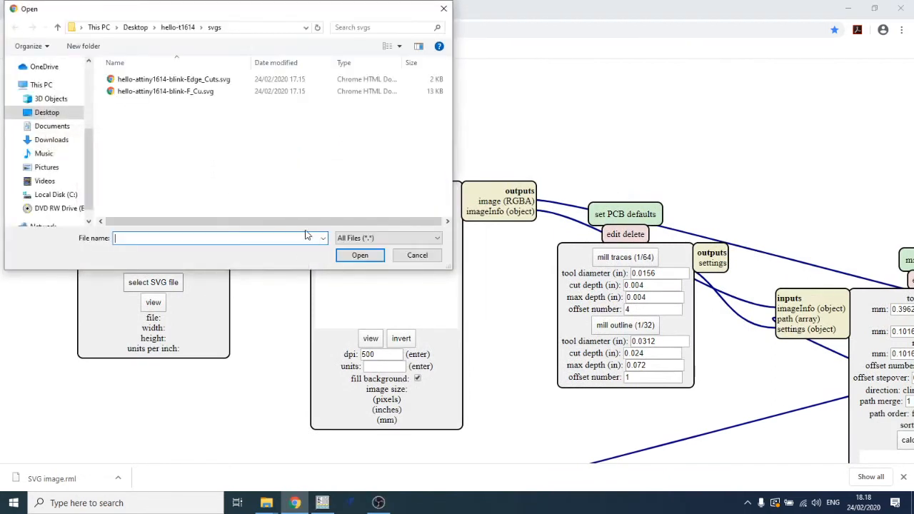
pyautogui.click(195, 82)
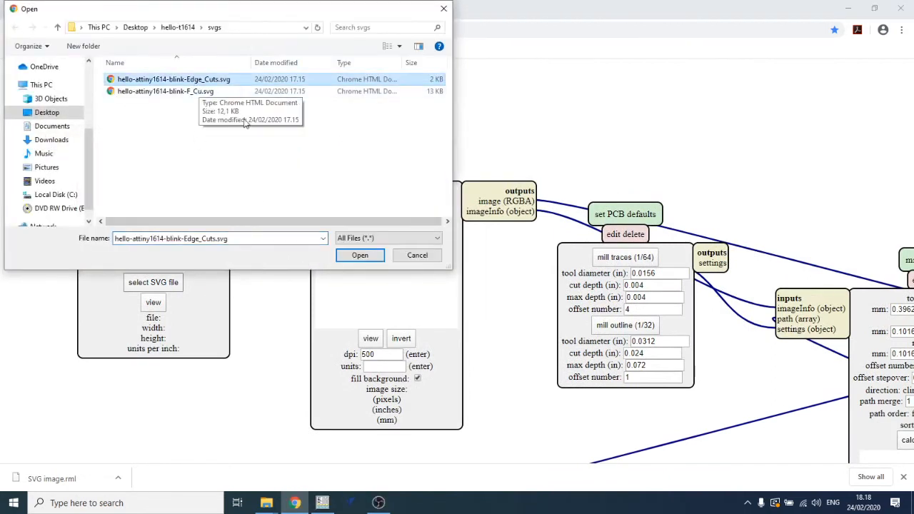
pyautogui.click(363, 256)
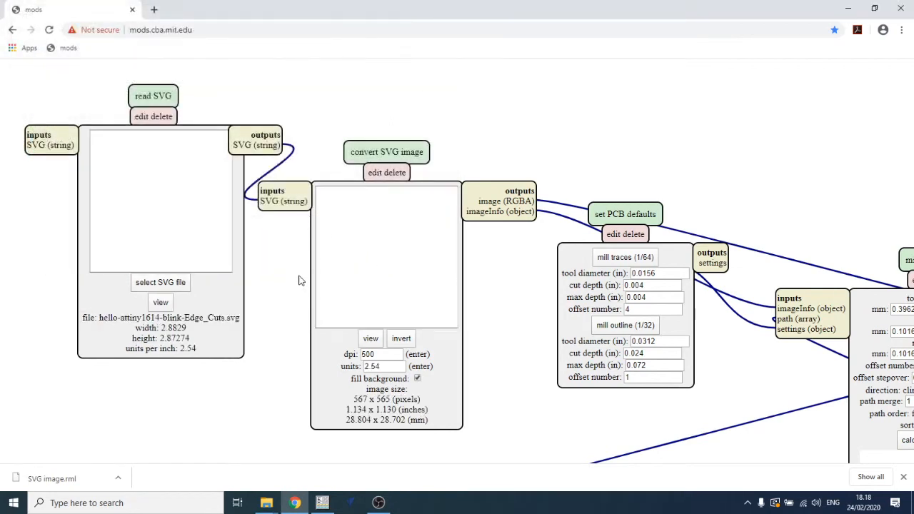
# - Set the SVG conversion dpi to 1000 and invert the image
pyautogui.moveTo(379, 354); pyautogui.dragTo(331, 352)
pyautogui.write('1000')
pyautogui.press('Return')
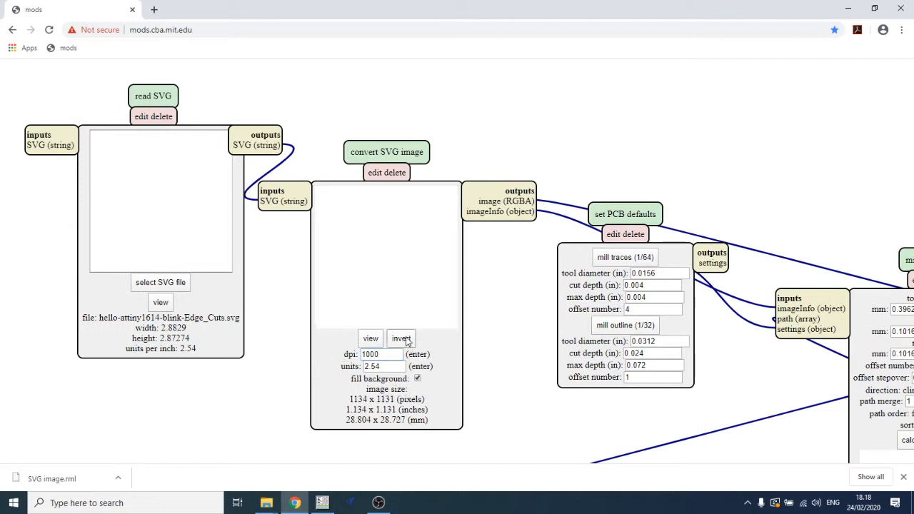
pyautogui.click(402, 343)
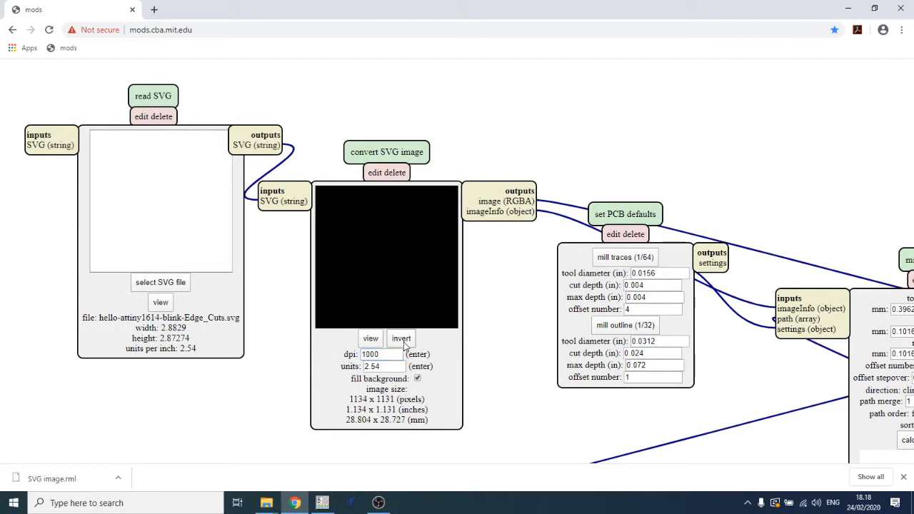
# - Apply the mill outline (1/32) PCB defaults
pyautogui.moveTo(494, 292); pyautogui.dragTo(414, 268)
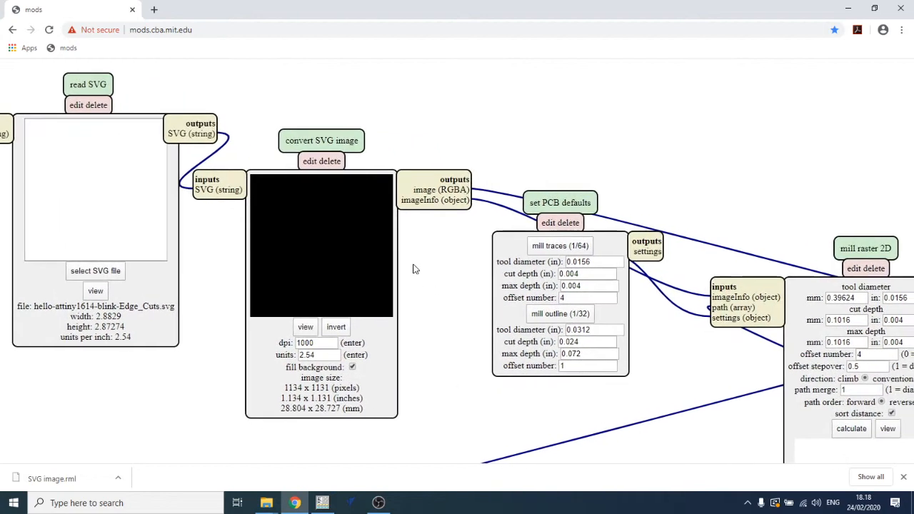
pyautogui.click(561, 320)
pyautogui.moveTo(653, 353); pyautogui.dragTo(473, 308)
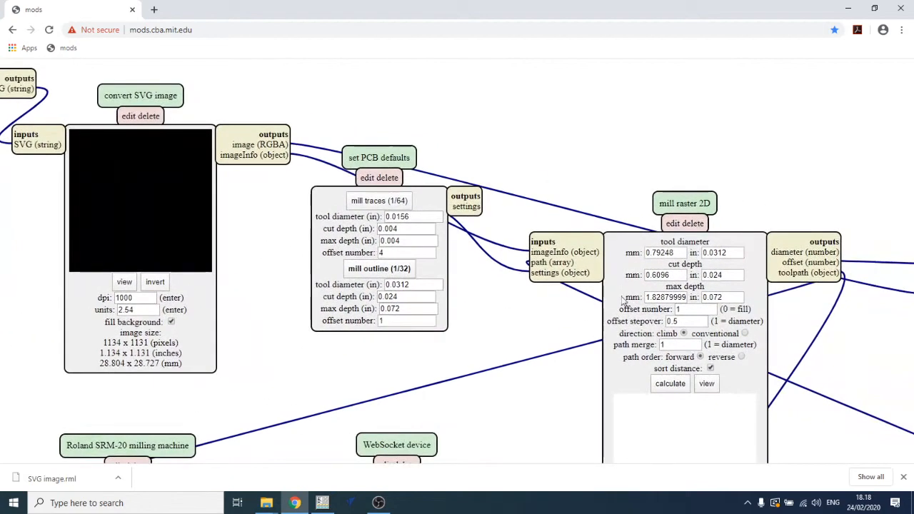
# - Set the mill raster 2D tool diameter to 0.8 mm, cut depth to 0.6 mm and max depth to 1.8 mm
pyautogui.click(687, 253)
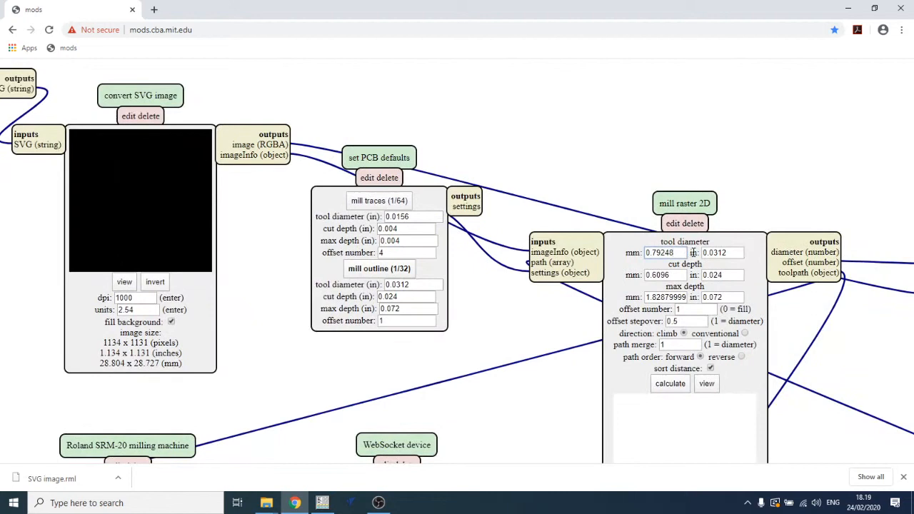
pyautogui.press('BackSpace')
pyautogui.press('BackSpace')
pyautogui.press('BackSpace')
pyautogui.press('BackSpace')
pyautogui.press('BackSpace')
pyautogui.write('9')
pyautogui.press('BackSpace')
pyautogui.write('8')
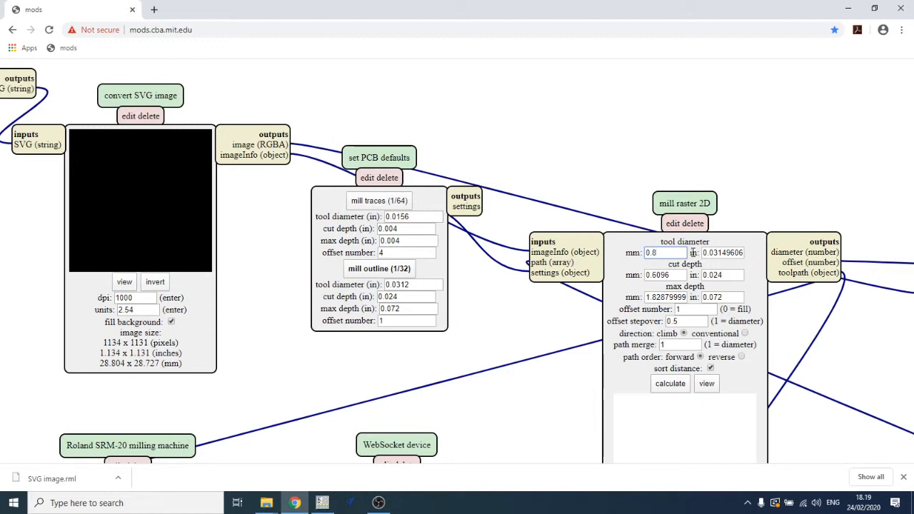
pyautogui.click(678, 275)
pyautogui.press('BackSpace')
pyautogui.press('BackSpace')
pyautogui.press('BackSpace')
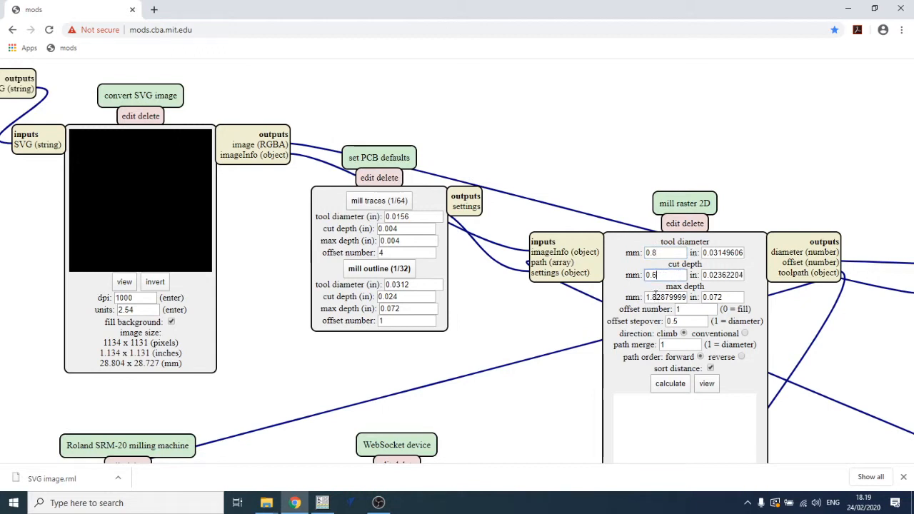
pyautogui.moveTo(648, 297); pyautogui.dragTo(709, 303)
pyautogui.write('1.8')
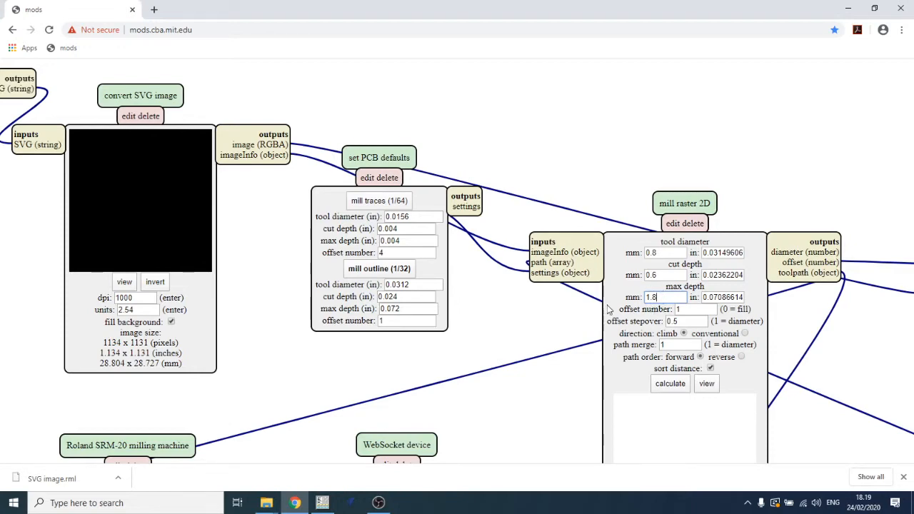
# - Delete the WebSocket device module
pyautogui.moveTo(508, 429); pyautogui.dragTo(618, 286)
pyautogui.moveTo(400, 280); pyautogui.dragTo(460, 187)
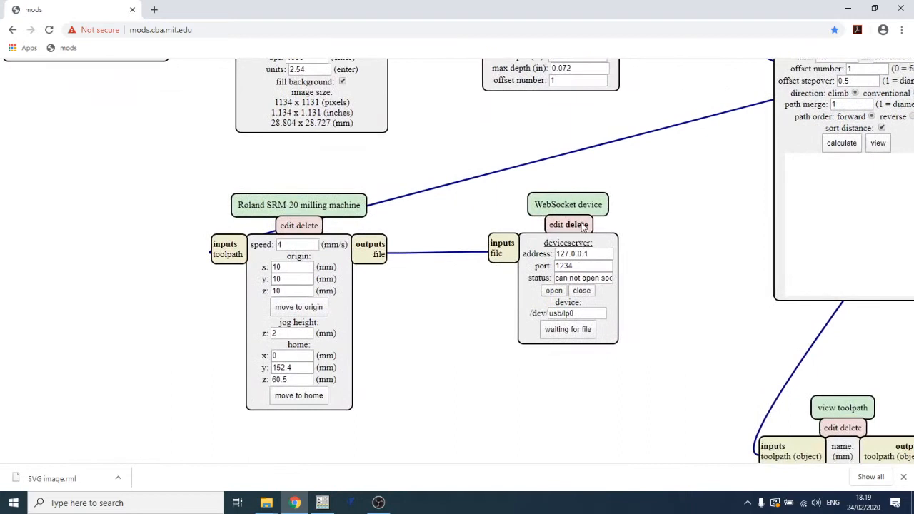
pyautogui.click(577, 225)
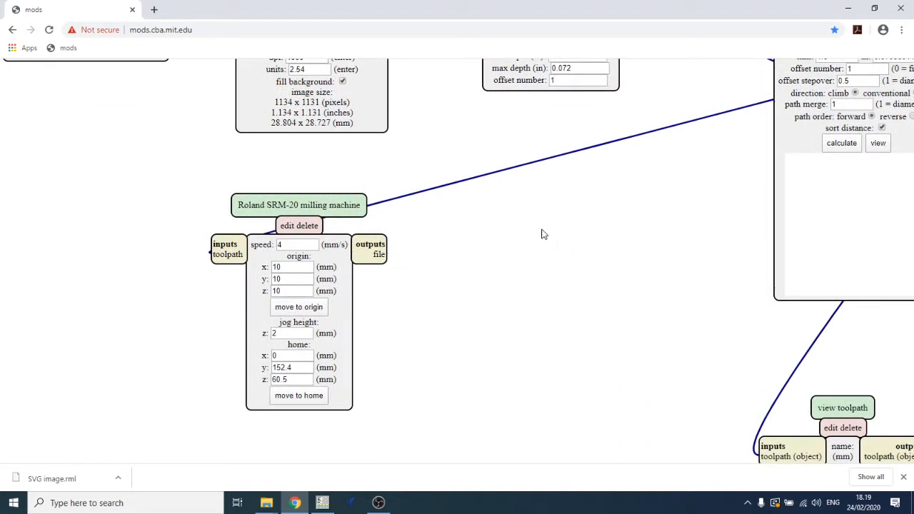
# - Add a save file module and connect the SRM-20 milling machine's file output to its input
pyautogui.rightClick(545, 235)
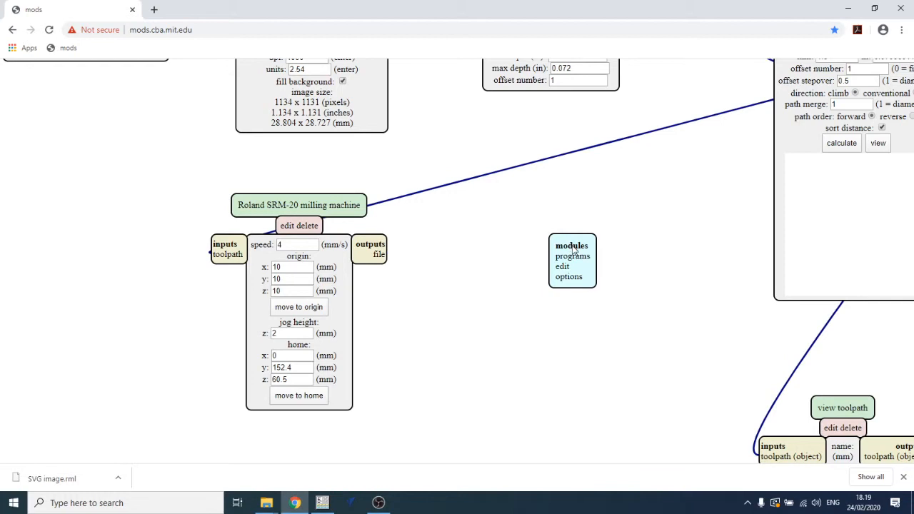
pyautogui.click(572, 246)
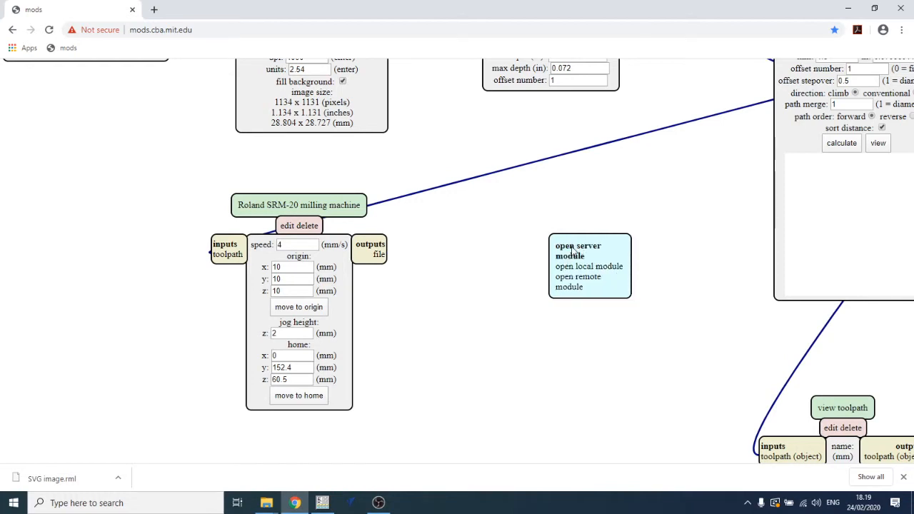
pyautogui.click(575, 249)
pyautogui.scroll(-2, 601, 303)
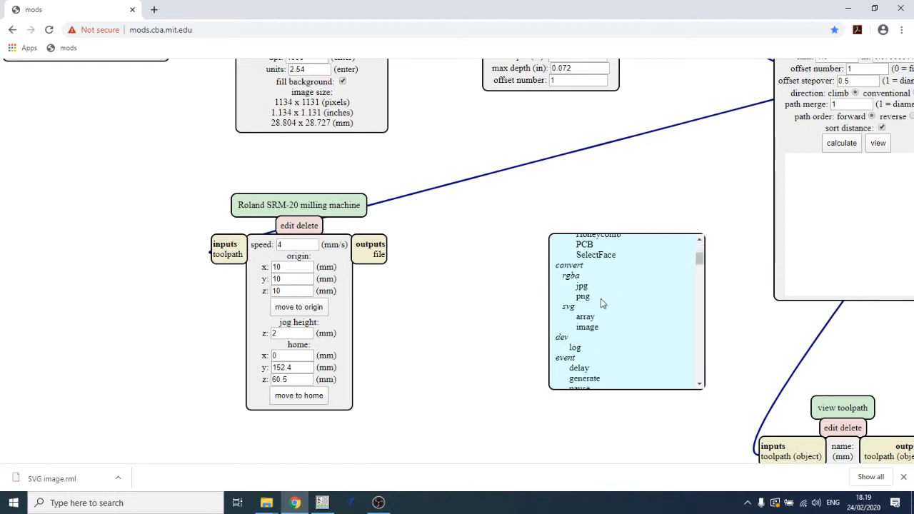
pyautogui.scroll(-3, 602, 303)
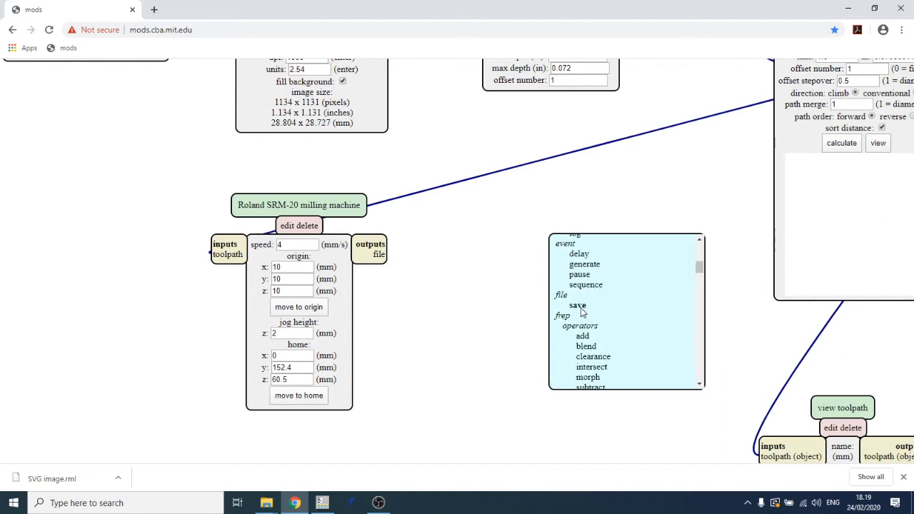
pyautogui.click(576, 305)
pyautogui.moveTo(600, 325); pyautogui.dragTo(559, 275)
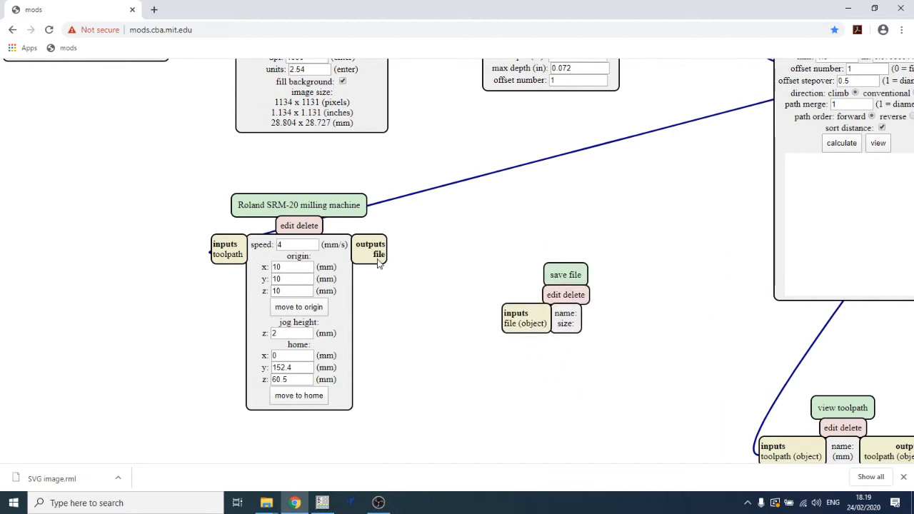
pyautogui.click(513, 330)
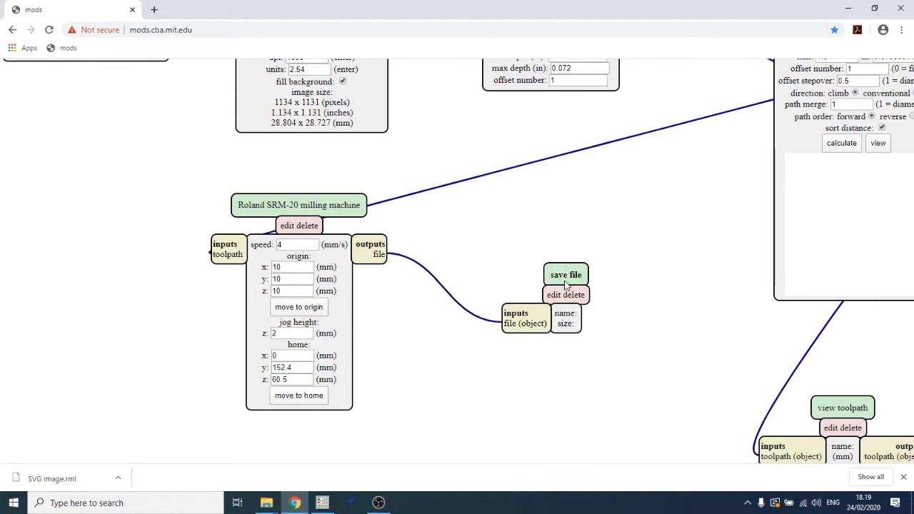
# - Set the SRM-20 speed to 2 mm/s and the origin x, y and z to 0
pyautogui.moveTo(564, 275); pyautogui.dragTo(525, 259)
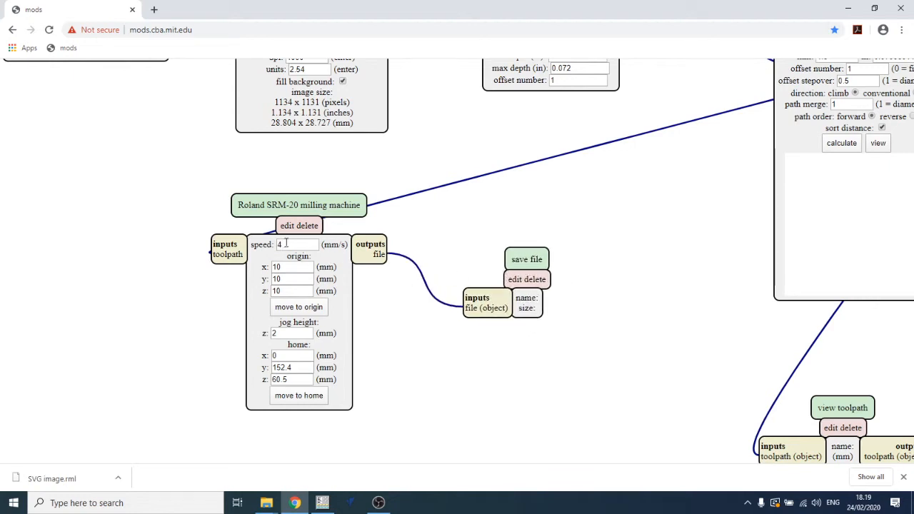
pyautogui.doubleClick(286, 245)
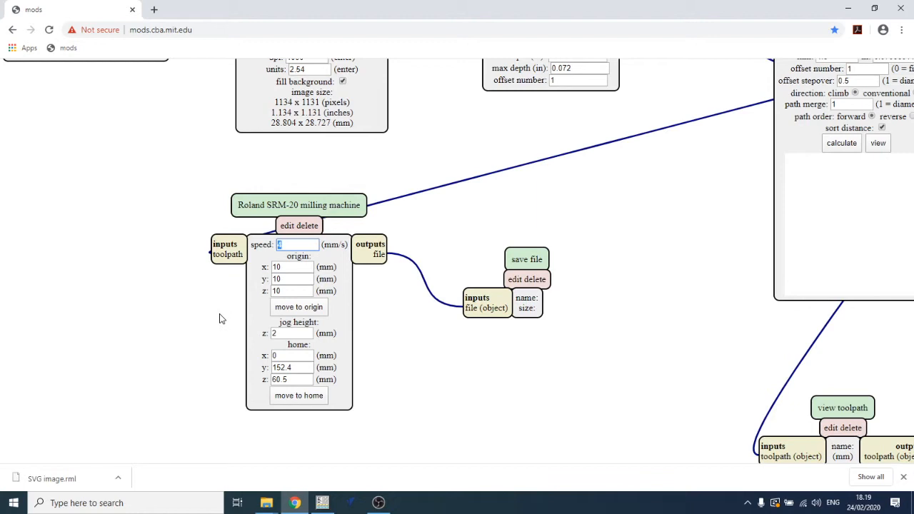
pyautogui.doubleClick(302, 268)
pyautogui.write('0')
pyautogui.press('Tab')
pyautogui.write('0')
pyautogui.press('Tab')
pyautogui.write('0')
pyautogui.click(290, 333)
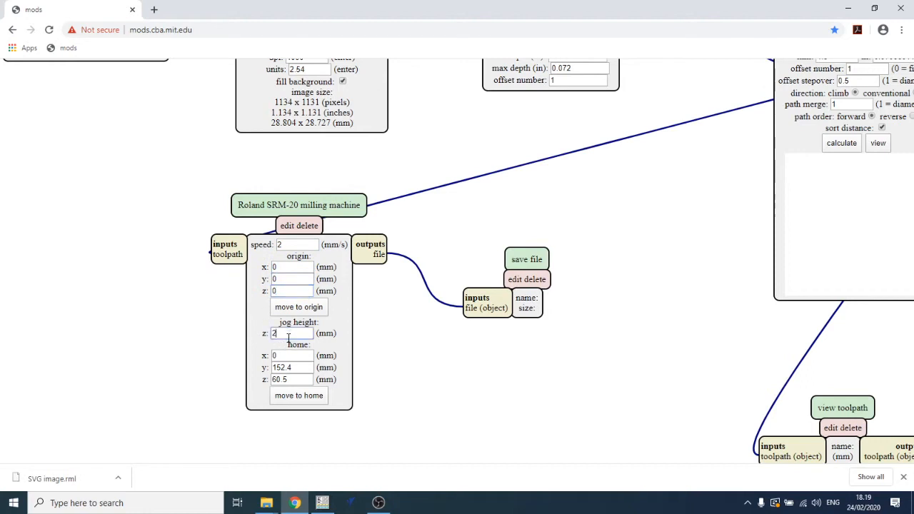
# - Set the home y to 0 and the home z to 5 mm
pyautogui.doubleClick(291, 368)
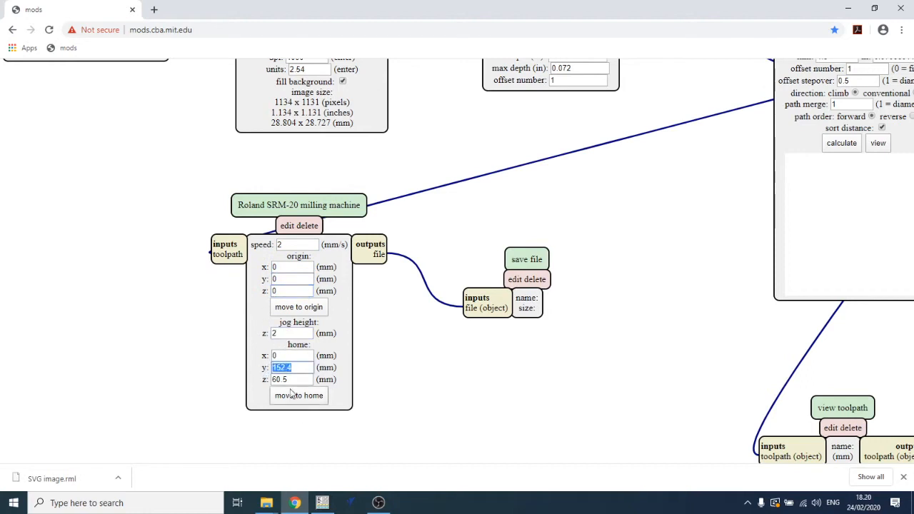
pyautogui.write('0')
pyautogui.doubleClick(290, 379)
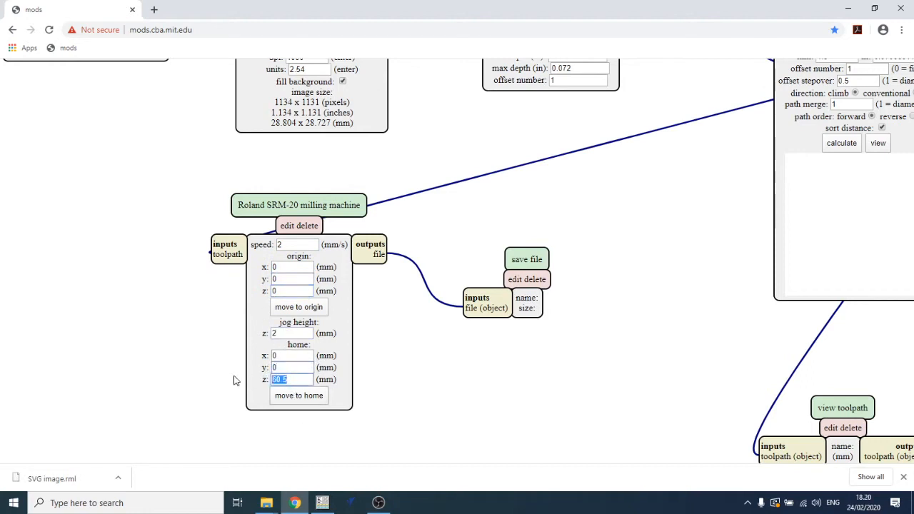
pyautogui.write('5')
# - Calculate the outline toolpath and inspect it in the 3D preview
pyautogui.moveTo(482, 183); pyautogui.dragTo(243, 323)
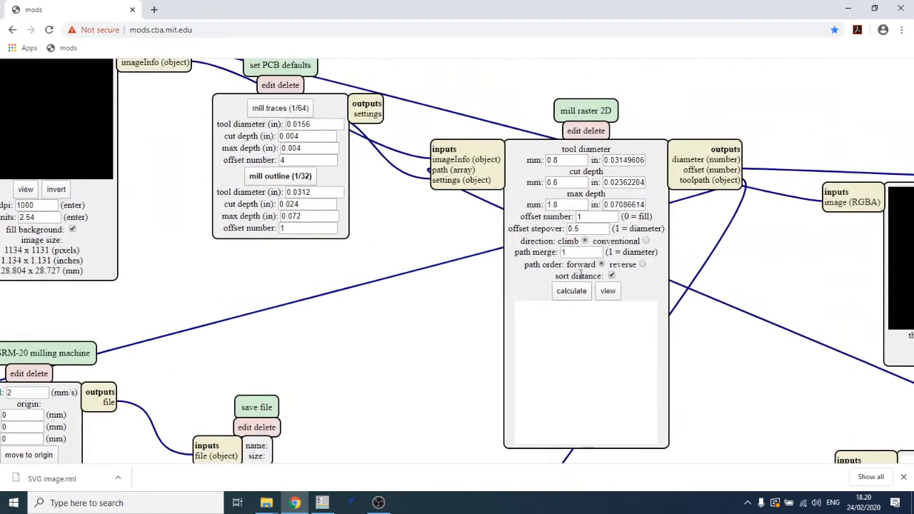
pyautogui.click(571, 290)
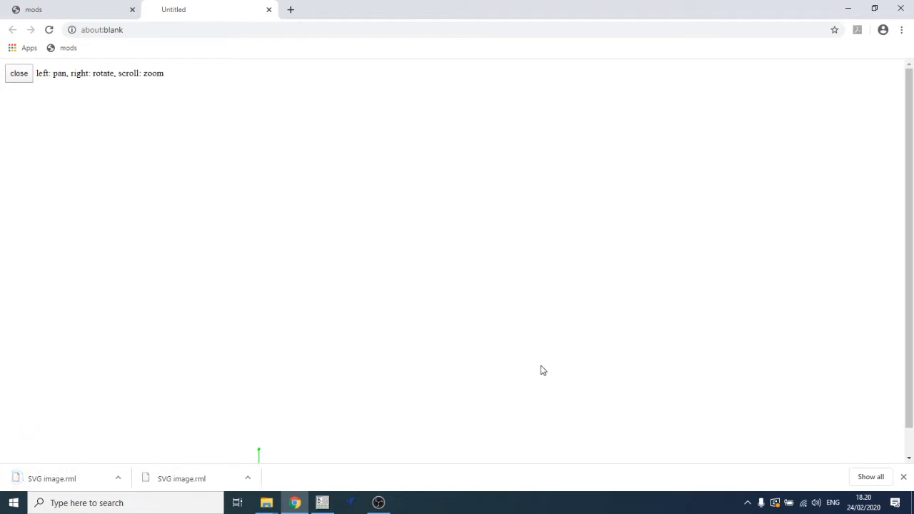
pyautogui.moveTo(552, 376); pyautogui.dragTo(498, 228, button='right')
pyautogui.scroll(-2, 518, 359)
pyautogui.scroll(-3, 493, 230)
pyautogui.scroll(5, 484, 244)
pyautogui.scroll(-3, 452, 229)
# - Set the outline image's resolution to 500 dpi
pyautogui.click(269, 10)
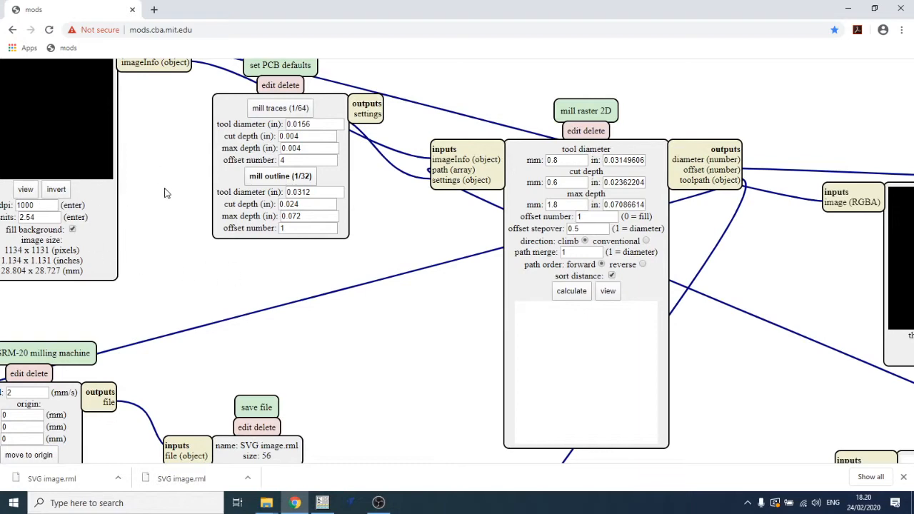
pyautogui.moveTo(147, 191); pyautogui.dragTo(257, 188)
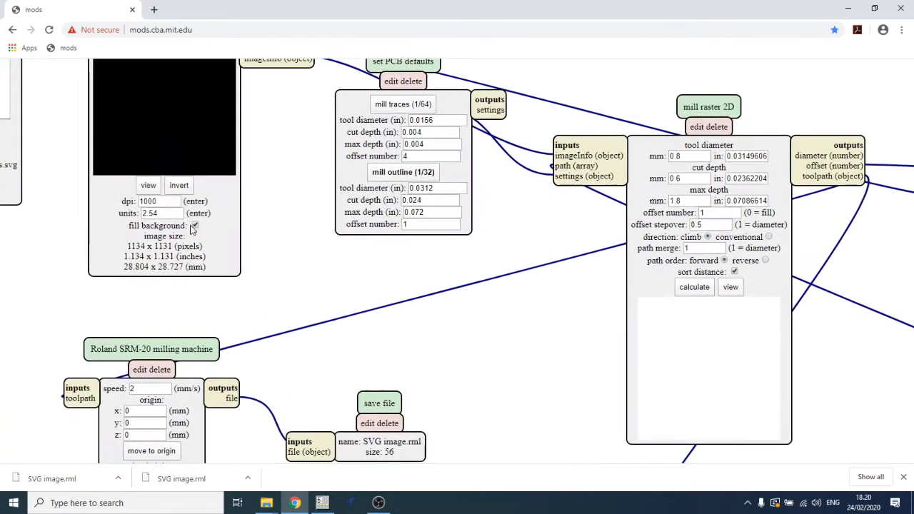
pyautogui.click(179, 187)
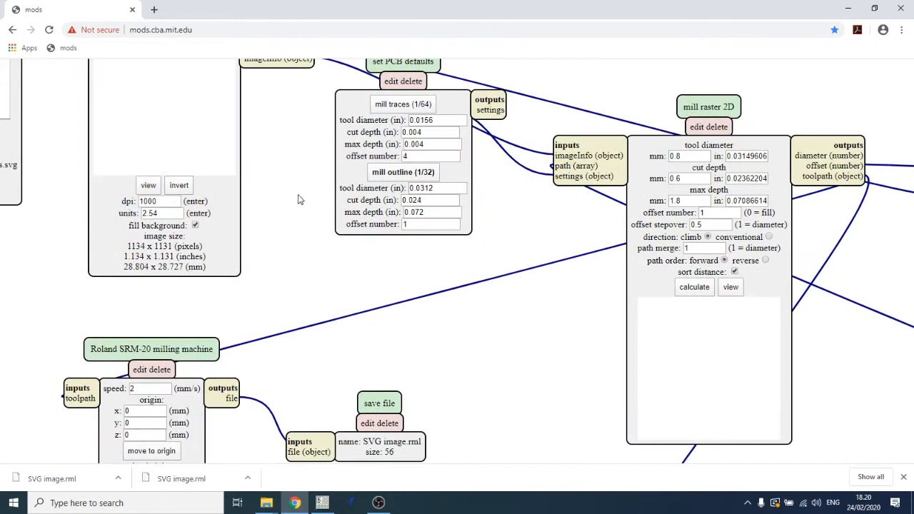
pyautogui.click(179, 187)
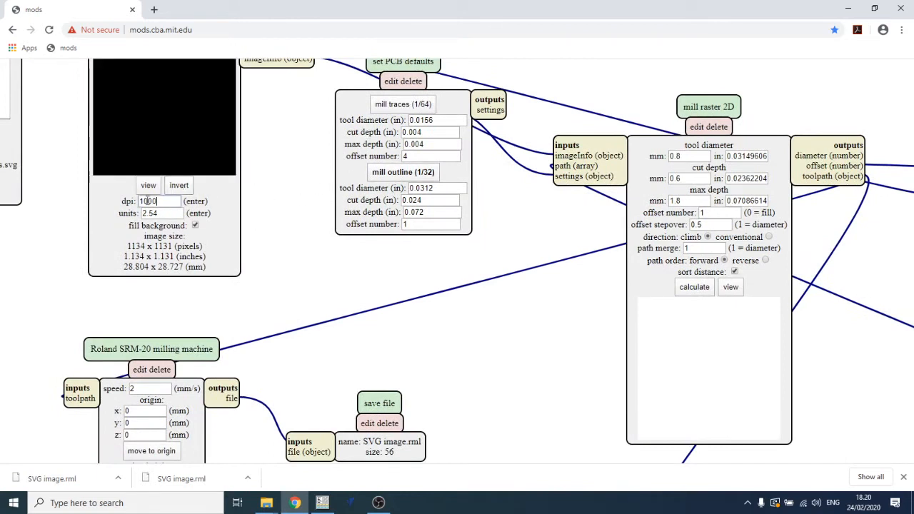
pyautogui.doubleClick(147, 202)
pyautogui.write('500')
pyautogui.press('Return')
pyautogui.click(181, 189)
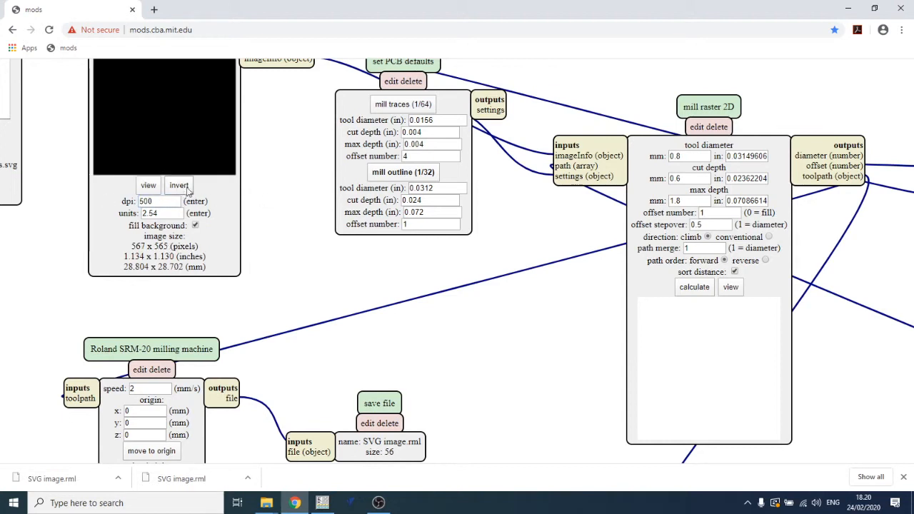
# - Recalculate the outline toolpath to save its RML file, and view the toolpath preview
pyautogui.click(694, 287)
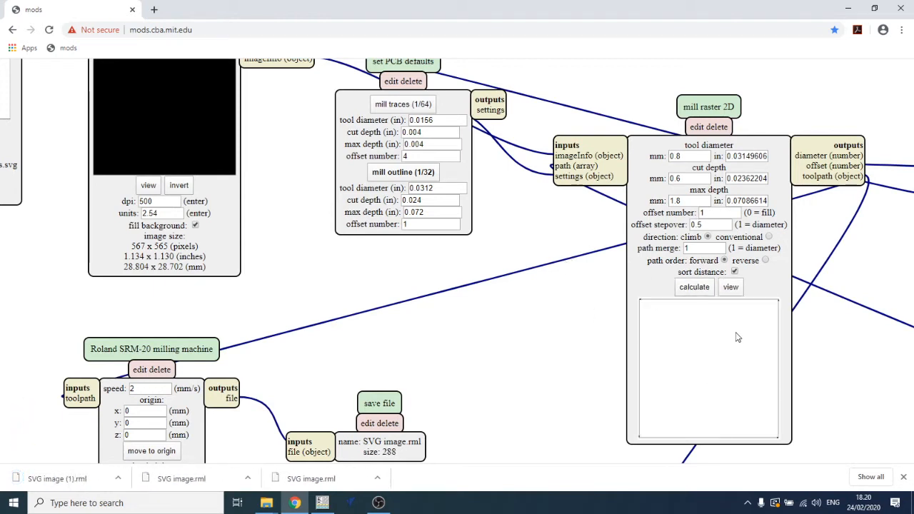
pyautogui.click(730, 287)
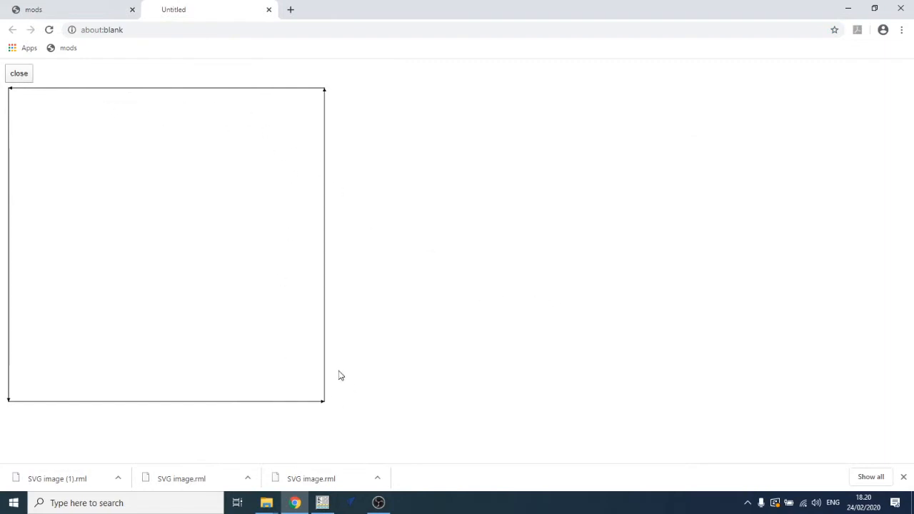
pyautogui.click(268, 10)
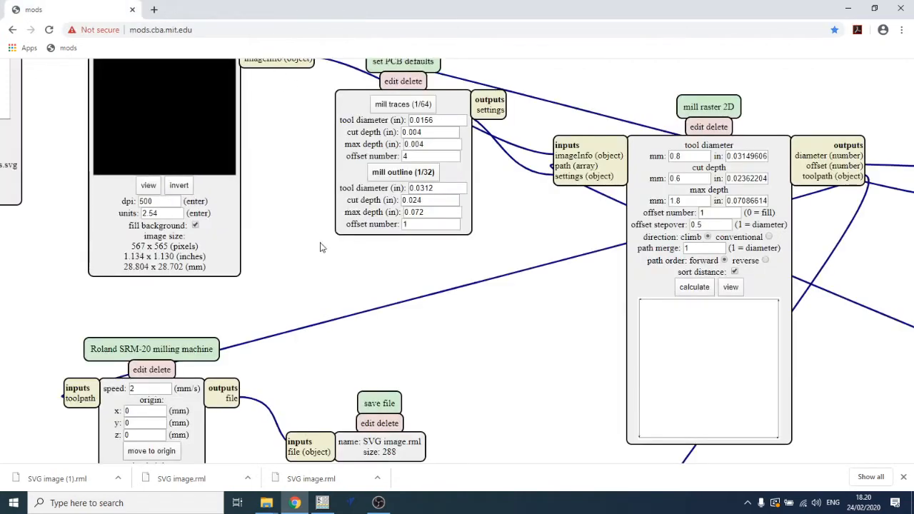
# - Open the downloaded outline RML file's folder and rename the file hello-t1614-blink-cuts.rml
pyautogui.moveTo(500, 273); pyautogui.dragTo(478, 245)
pyautogui.moveTo(419, 331); pyautogui.dragTo(464, 238)
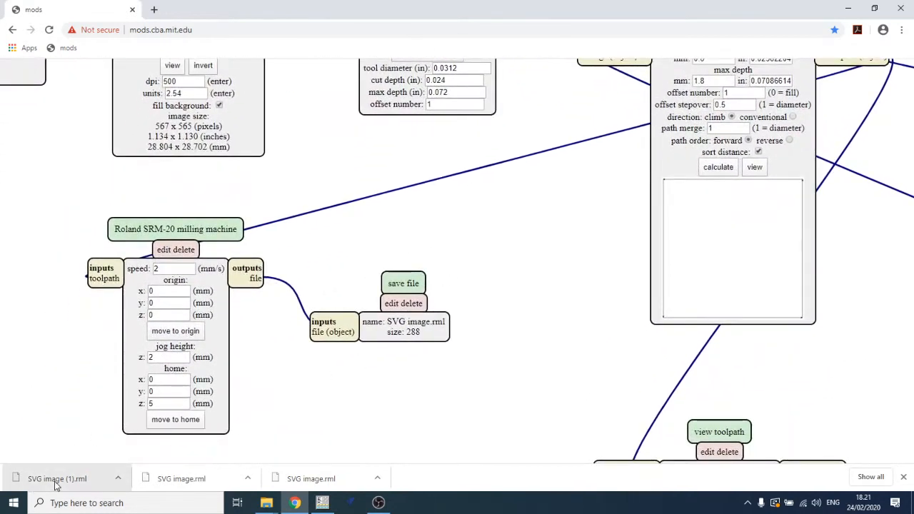
pyautogui.click(118, 479)
pyautogui.click(142, 438)
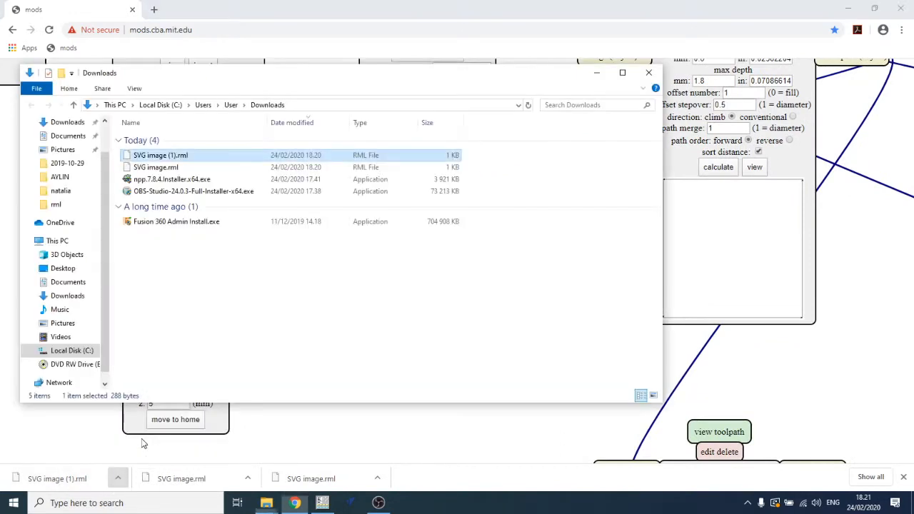
pyautogui.rightClick(178, 163)
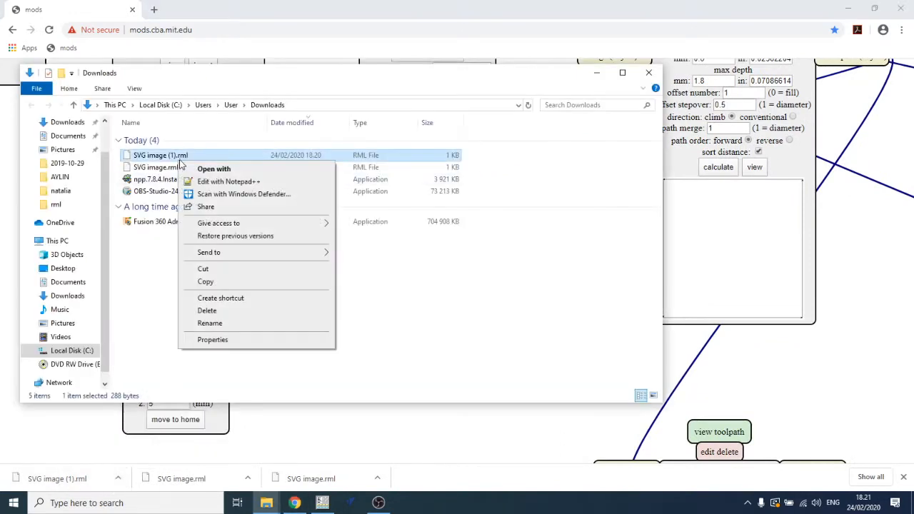
pyautogui.click(226, 326)
pyautogui.write('h')
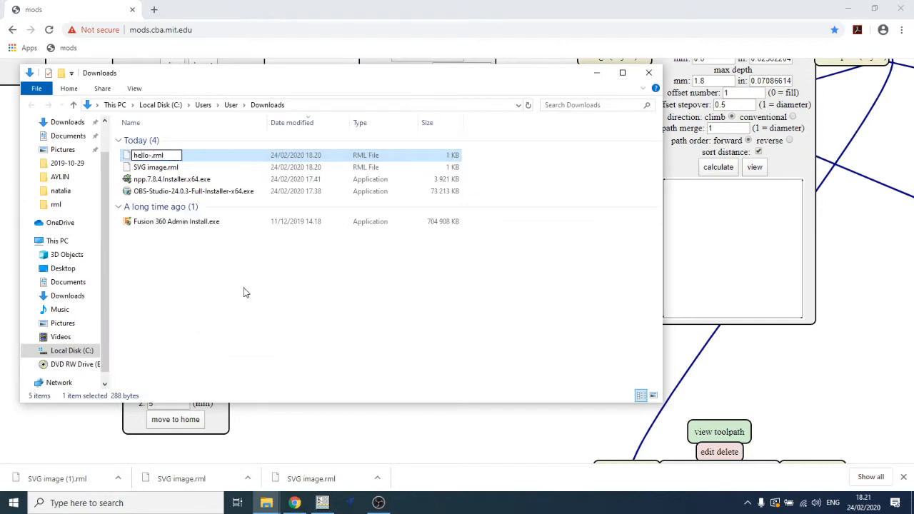
pyautogui.write('ello-t1614-blink-')
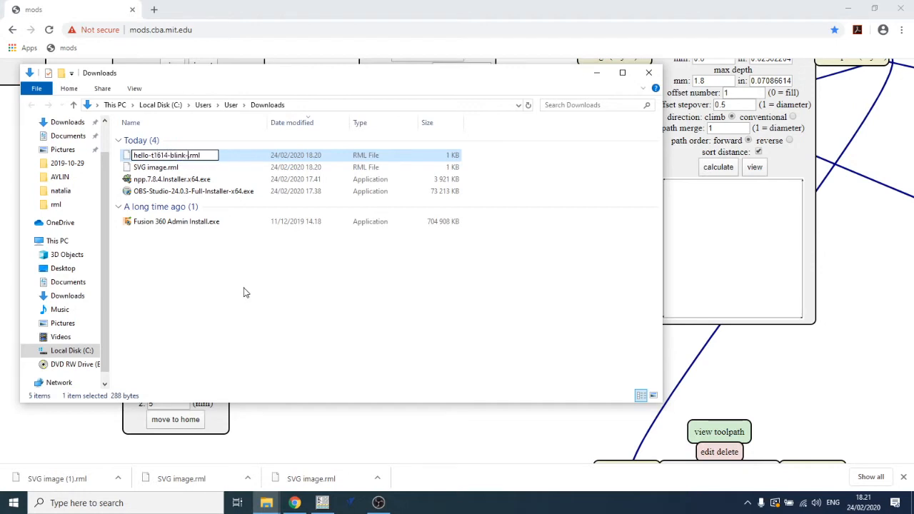
pyautogui.write('cu')
pyautogui.press('BackSpace')
pyautogui.press('BackSpace')
pyautogui.press('BackSpace')
pyautogui.press('BackSpace')
pyautogui.write('edge')
pyautogui.press('BackSpace')
pyautogui.press('BackSpace')
pyautogui.press('BackSpace')
pyautogui.press('BackSpace')
pyautogui.write('cu')
pyautogui.press('Return')
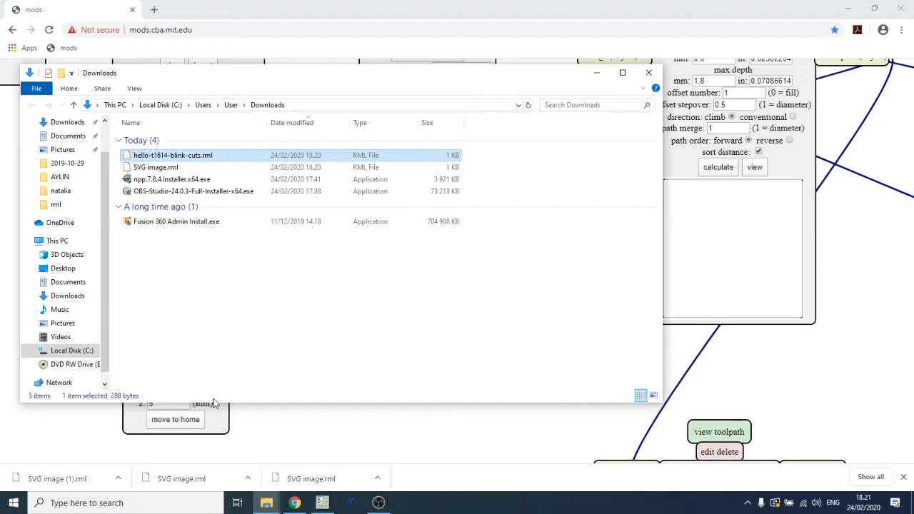
# - Move hello-t1614-blink-cuts.rml from Downloads into the hello-t1614 rml folder on the Desktop, then close both folder windows
pyautogui.click(266, 503)
pyautogui.moveTo(265, 503)
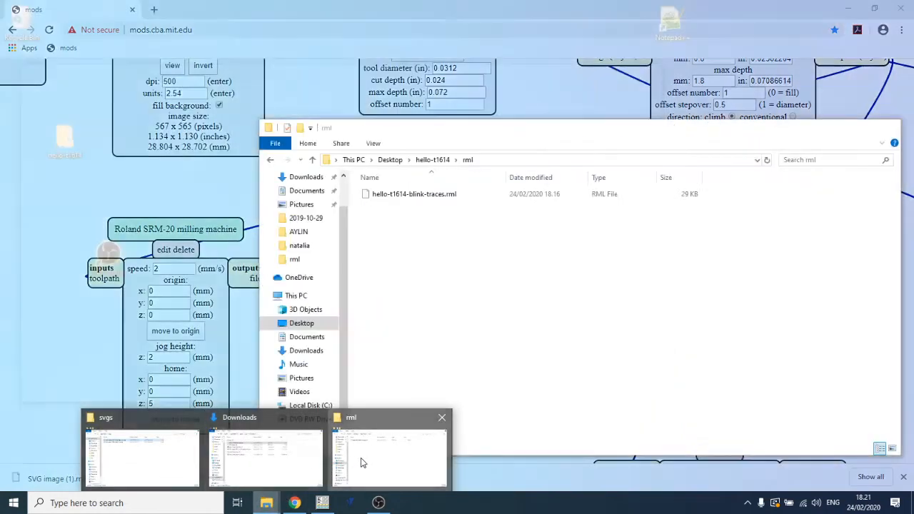
pyautogui.click(361, 457)
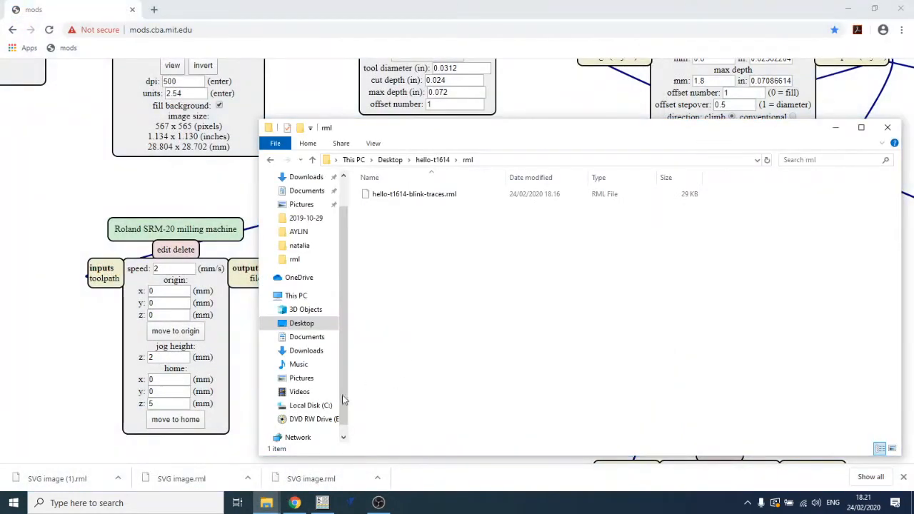
pyautogui.moveTo(266, 503)
pyautogui.click(169, 457)
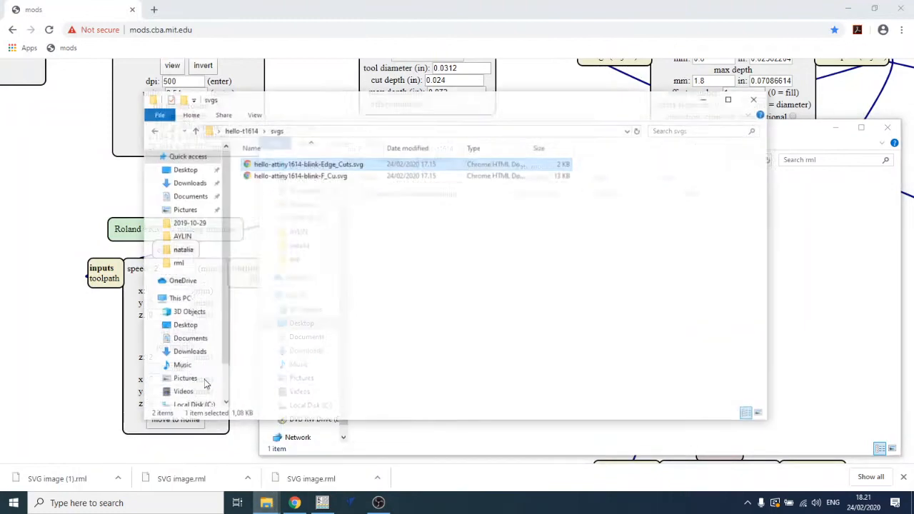
pyautogui.click(770, 89)
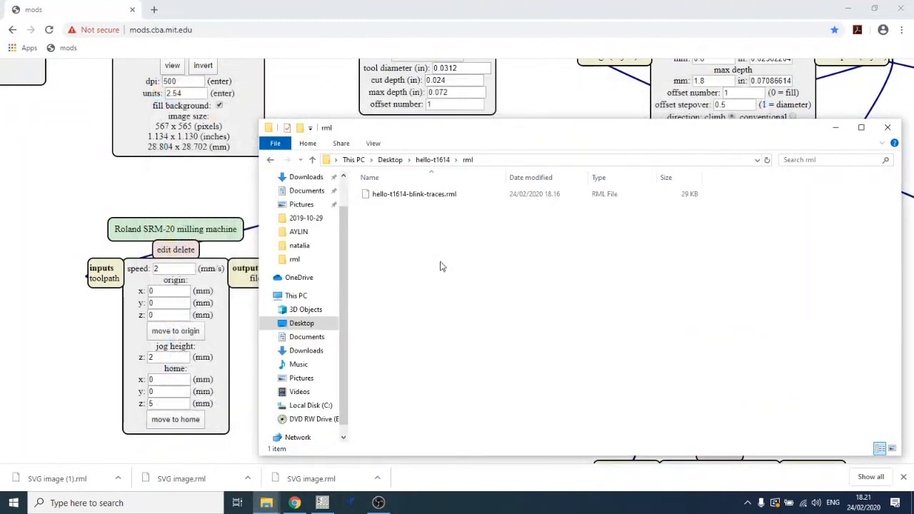
pyautogui.moveTo(266, 493)
pyautogui.click(207, 447)
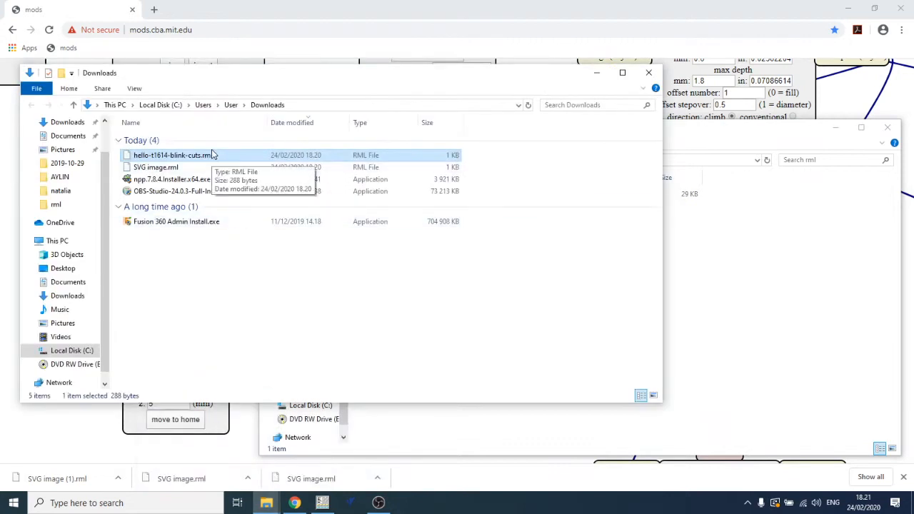
pyautogui.moveTo(212, 158); pyautogui.dragTo(716, 295)
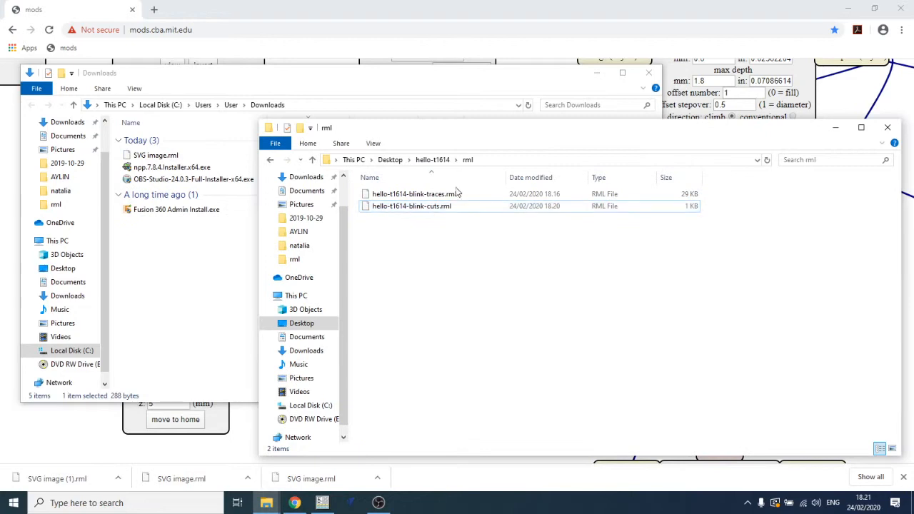
pyautogui.moveTo(480, 131); pyautogui.dragTo(418, 120)
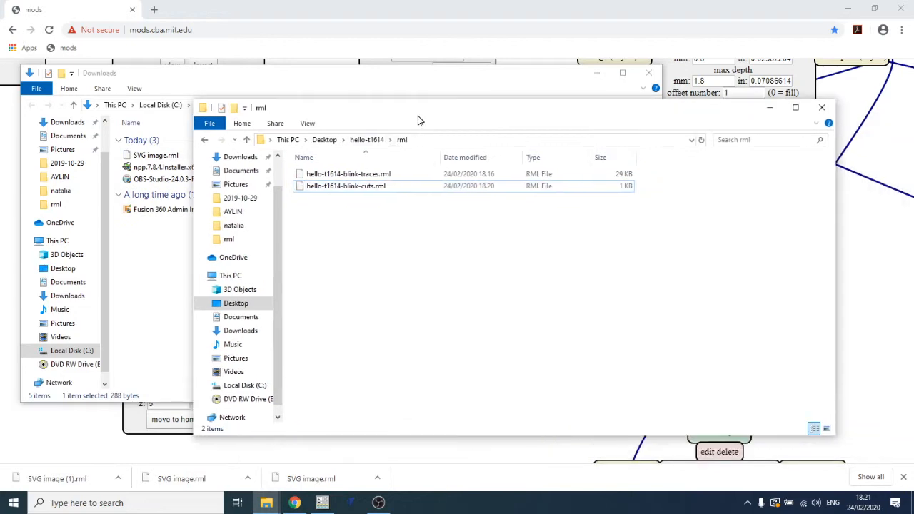
pyautogui.click(823, 111)
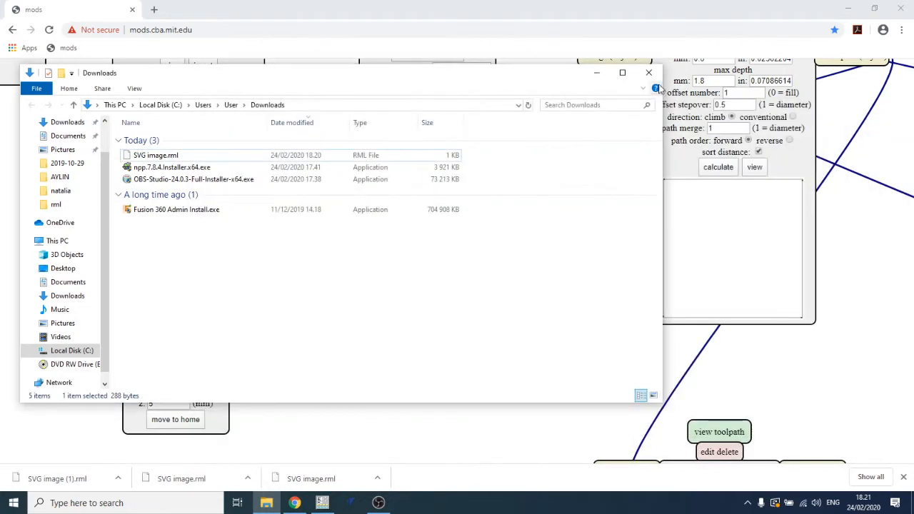
pyautogui.click(649, 73)
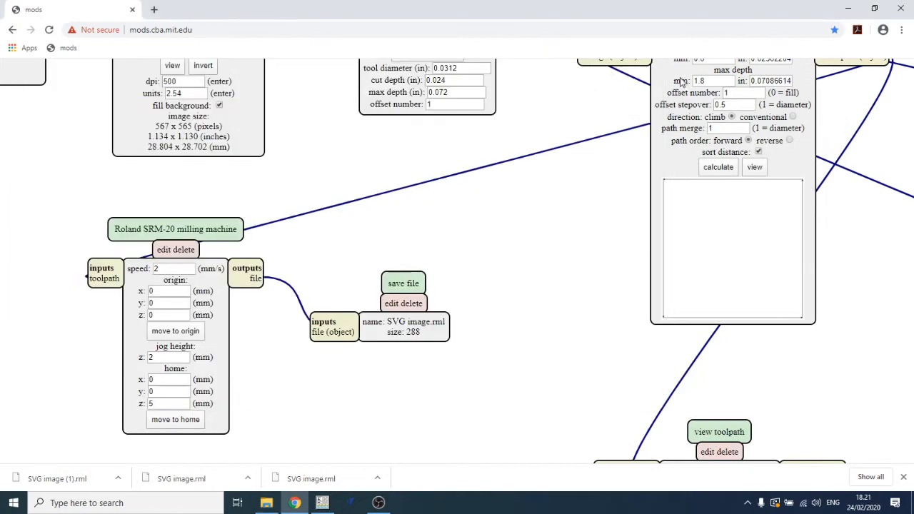
# - Minimize the browser and open the Roland VPanel machine control program
pyautogui.click(845, 10)
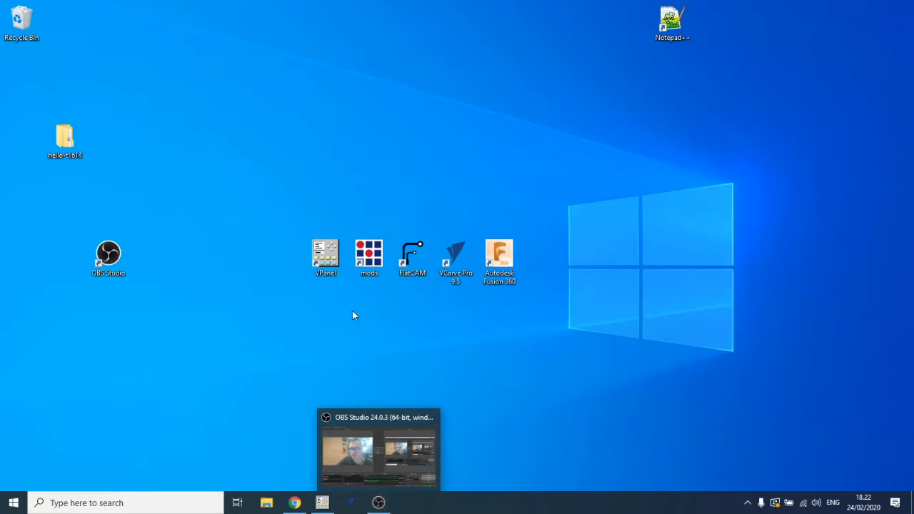
pyautogui.doubleClick(320, 250)
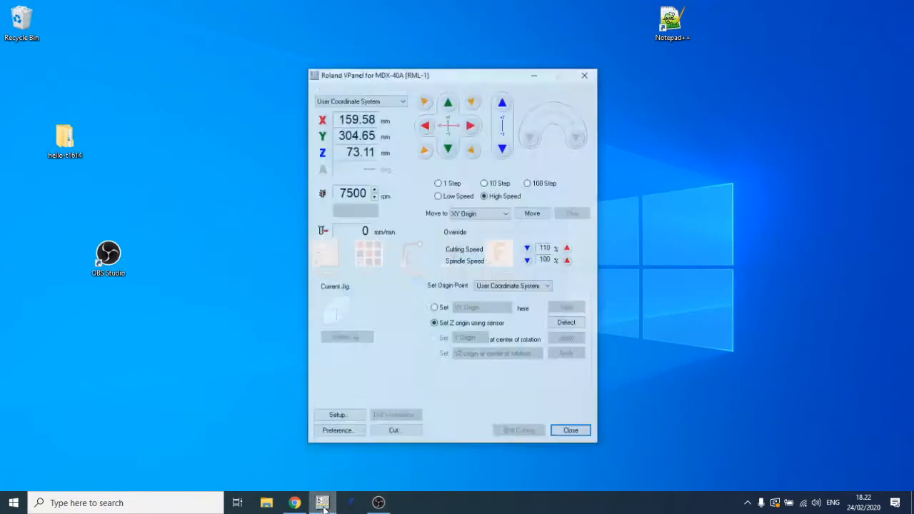
pyautogui.moveTo(457, 59); pyautogui.dragTo(216, 55)
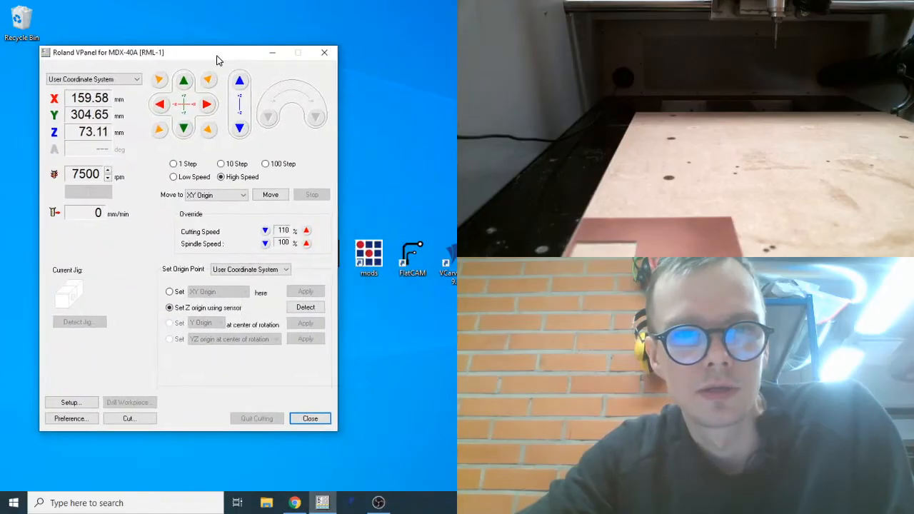
pyautogui.moveTo(210, 55)
pyautogui.mouseDown()
pyautogui.moveTo(198, 63)
pyautogui.moveTo(205, 66)
pyautogui.mouseUp()
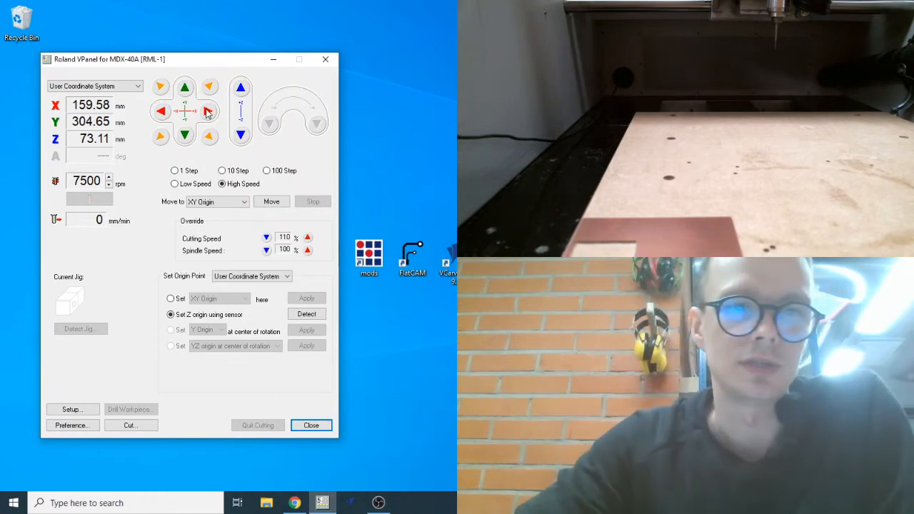
# - Jog the spindle over the board, moving X left in step increments and lowering Z
pyautogui.click(175, 172)
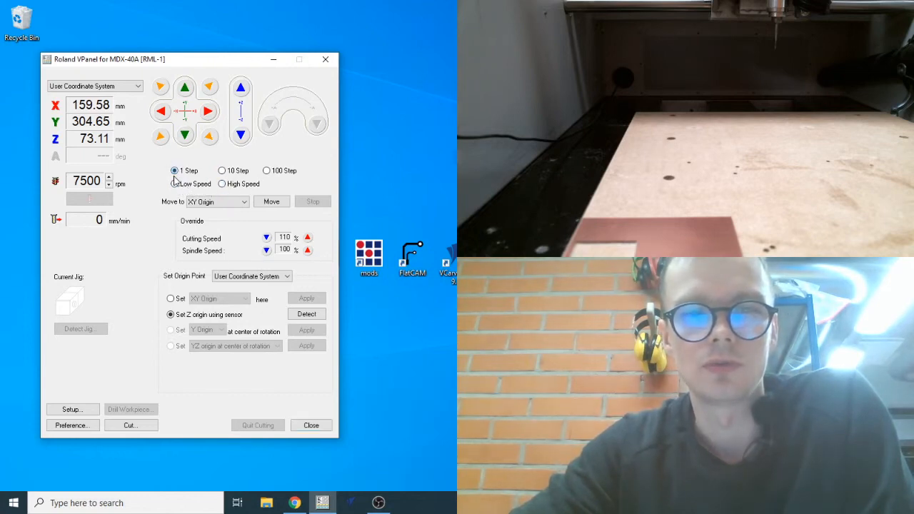
pyautogui.click(161, 114)
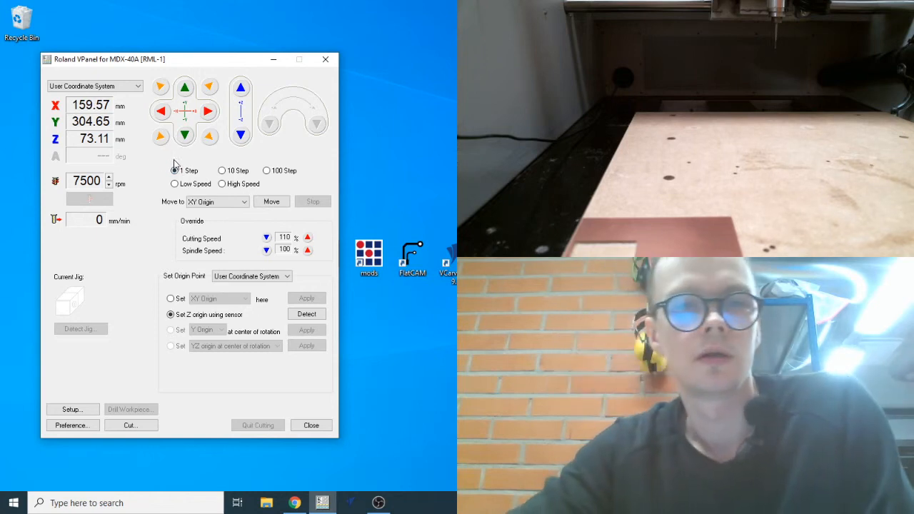
pyautogui.click(222, 170)
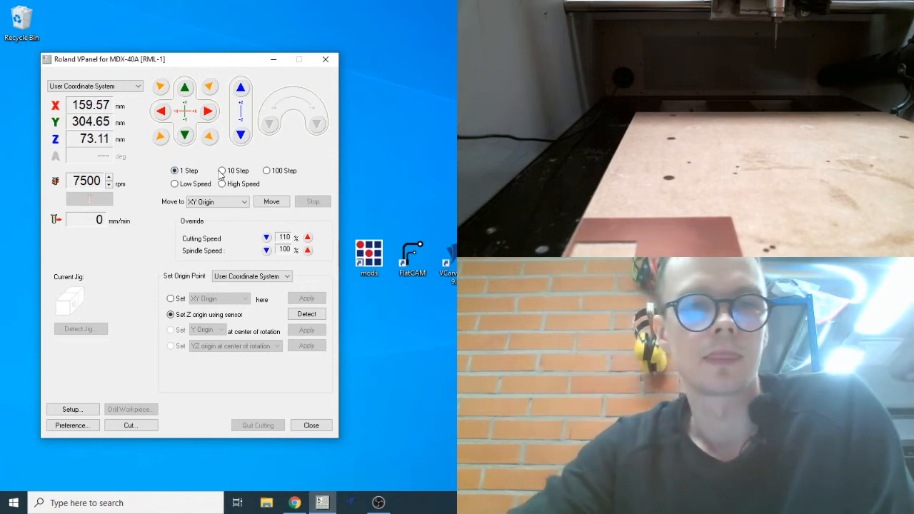
pyautogui.click(162, 112)
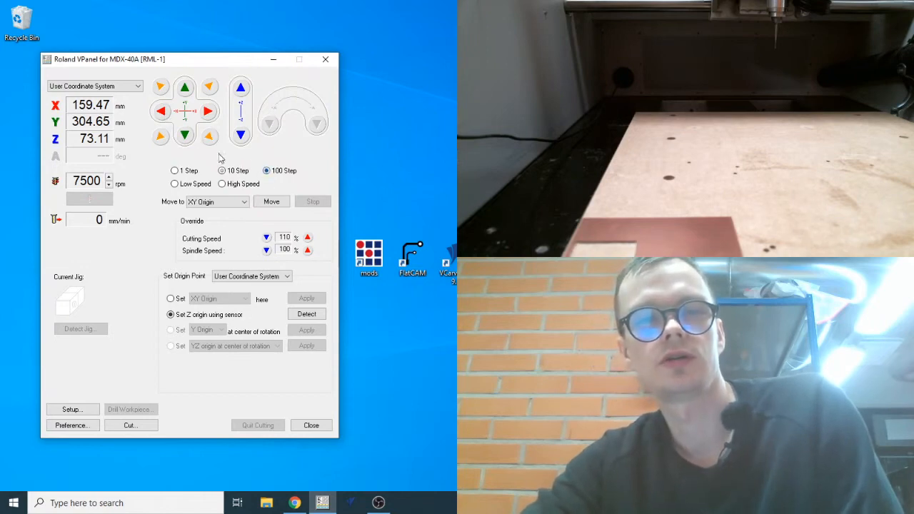
pyautogui.click(162, 112)
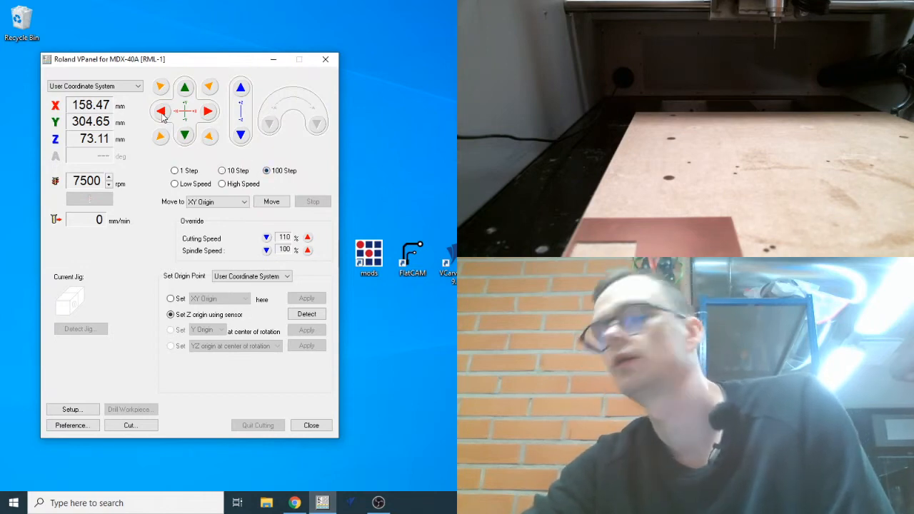
pyautogui.click(175, 185)
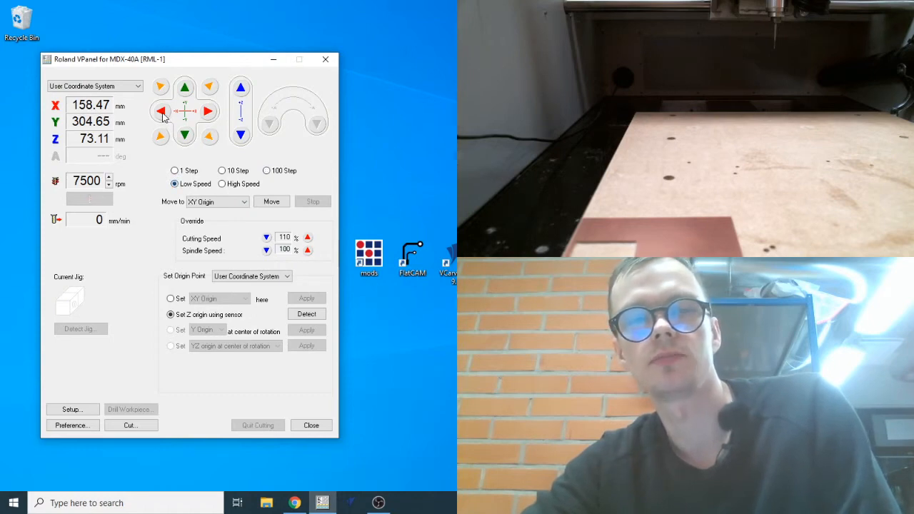
pyautogui.moveTo(163, 115); pyautogui.dragTo(163, 114)
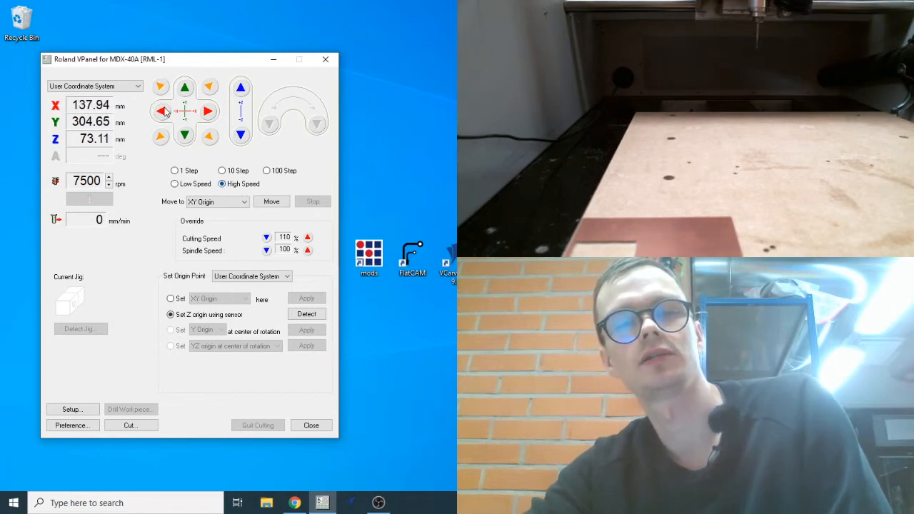
pyautogui.moveTo(163, 114)
pyautogui.mouseDown()
pyautogui.moveTo(186, 140)
pyautogui.moveTo(163, 115)
pyautogui.mouseUp()
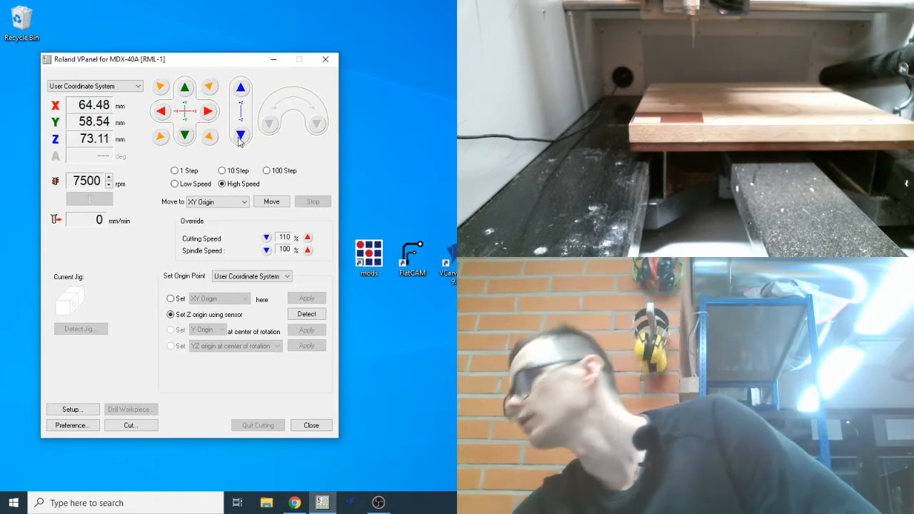
pyautogui.moveTo(240, 138); pyautogui.dragTo(239, 142)
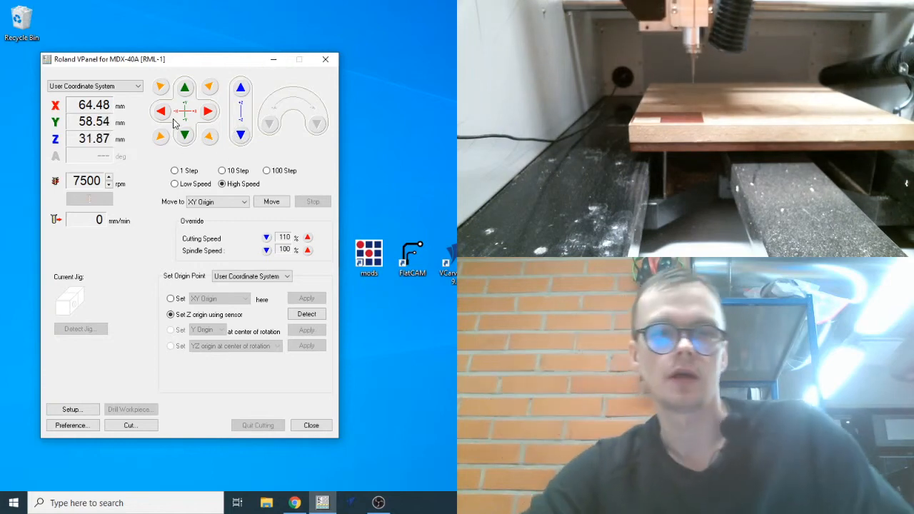